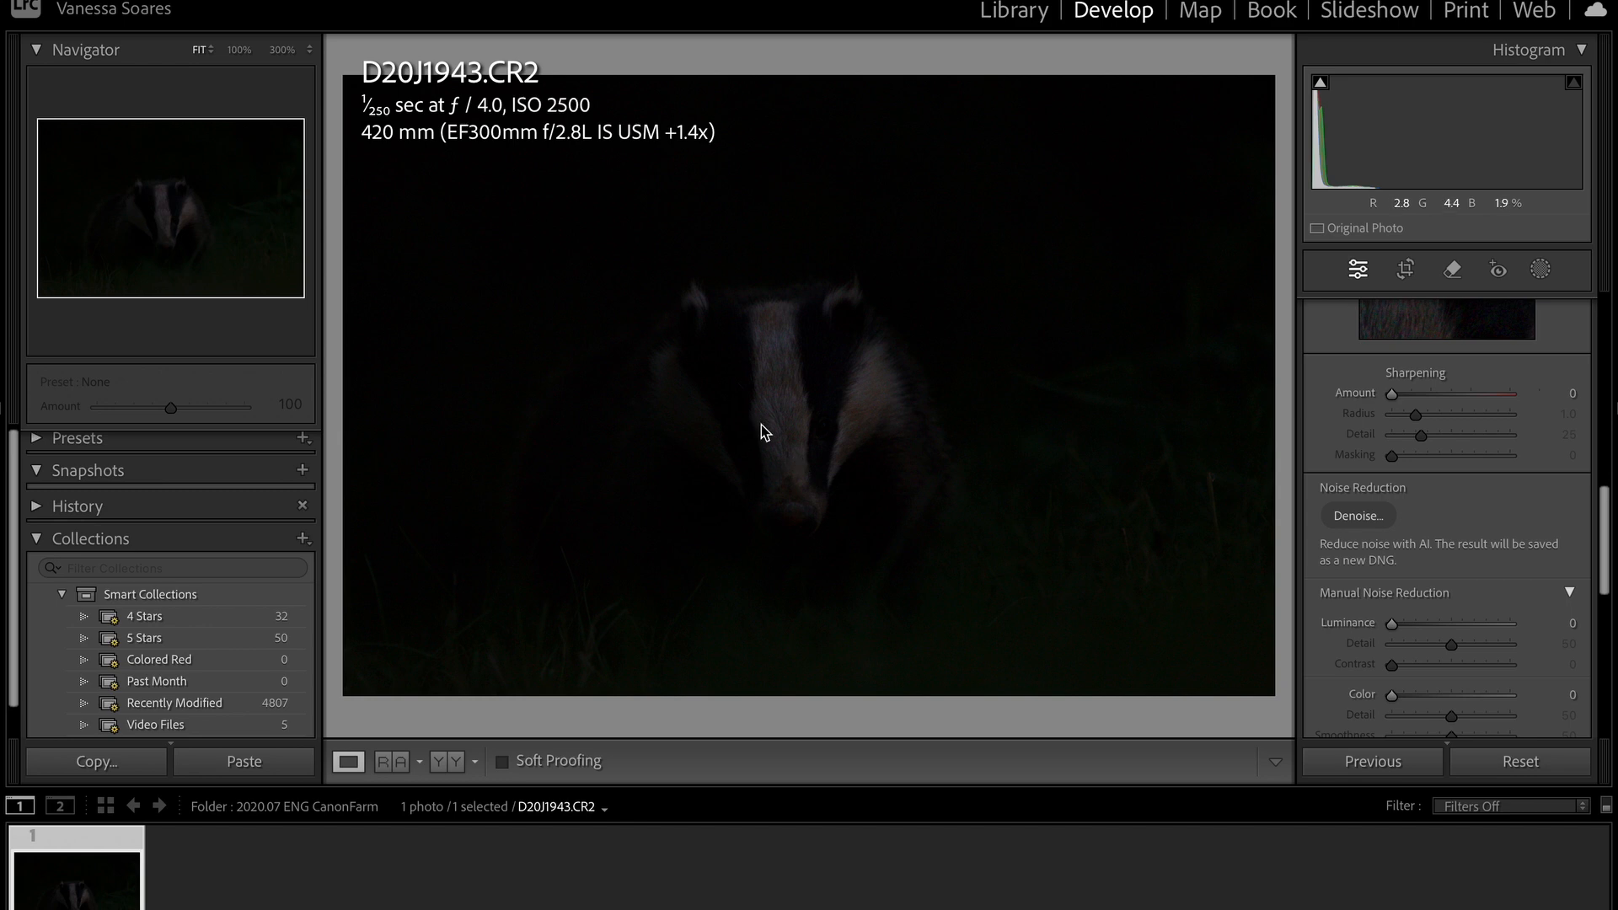
- Try the maximum Exposure of +5.00 on the dark badger photo and inspect the face at 100%
left_click_drag(1610, 573, 1610, 401)
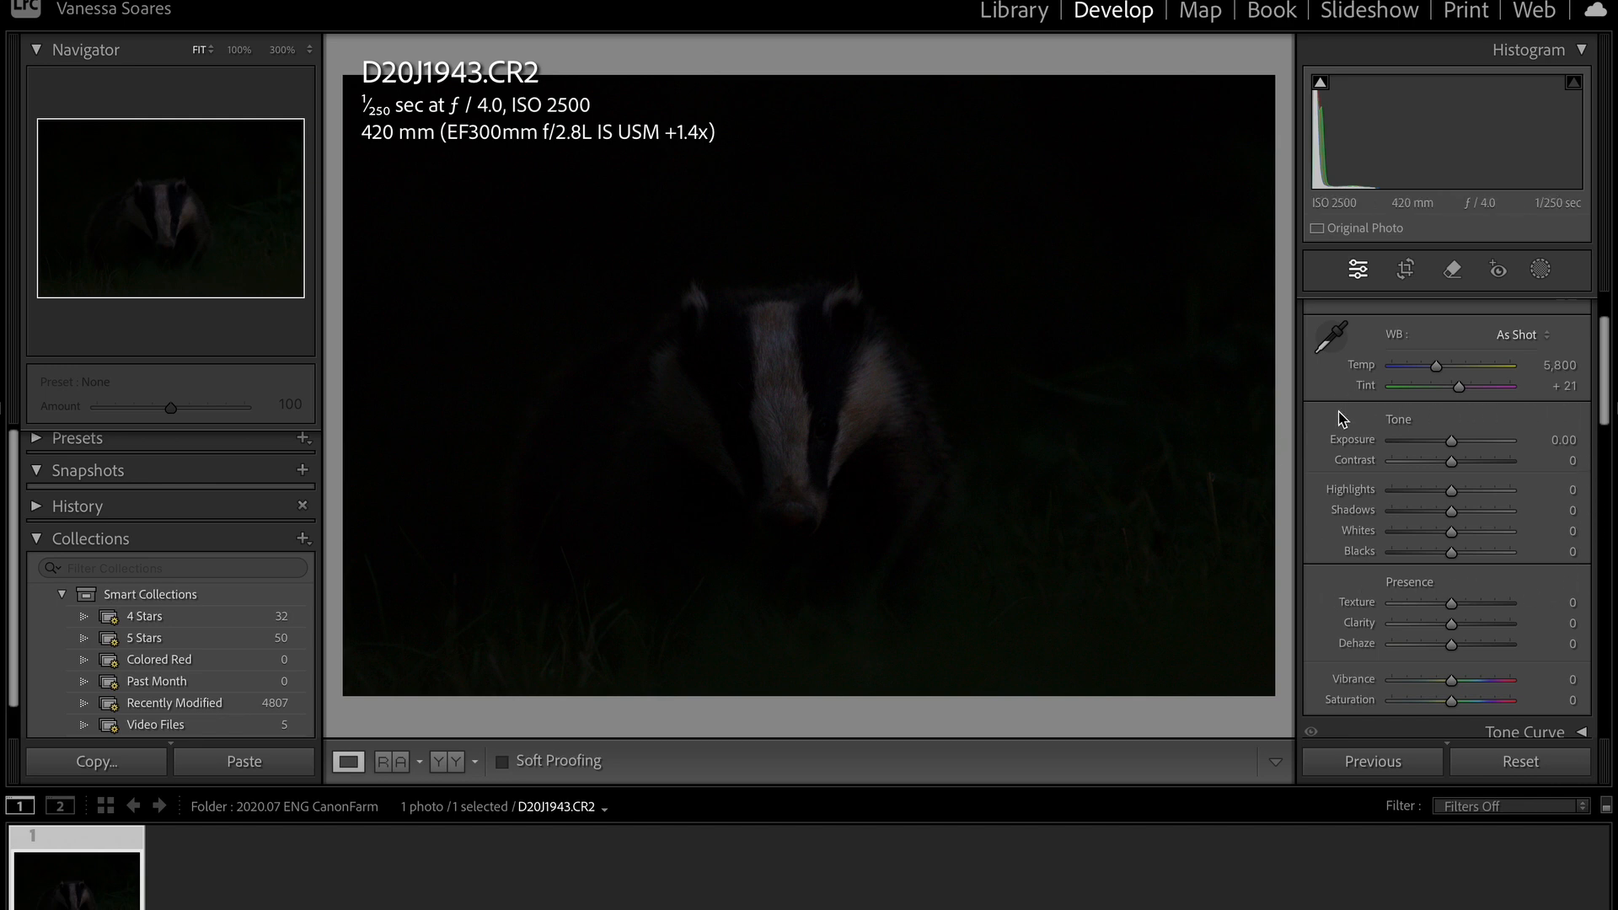
left_click_drag(1608, 379, 1610, 353)
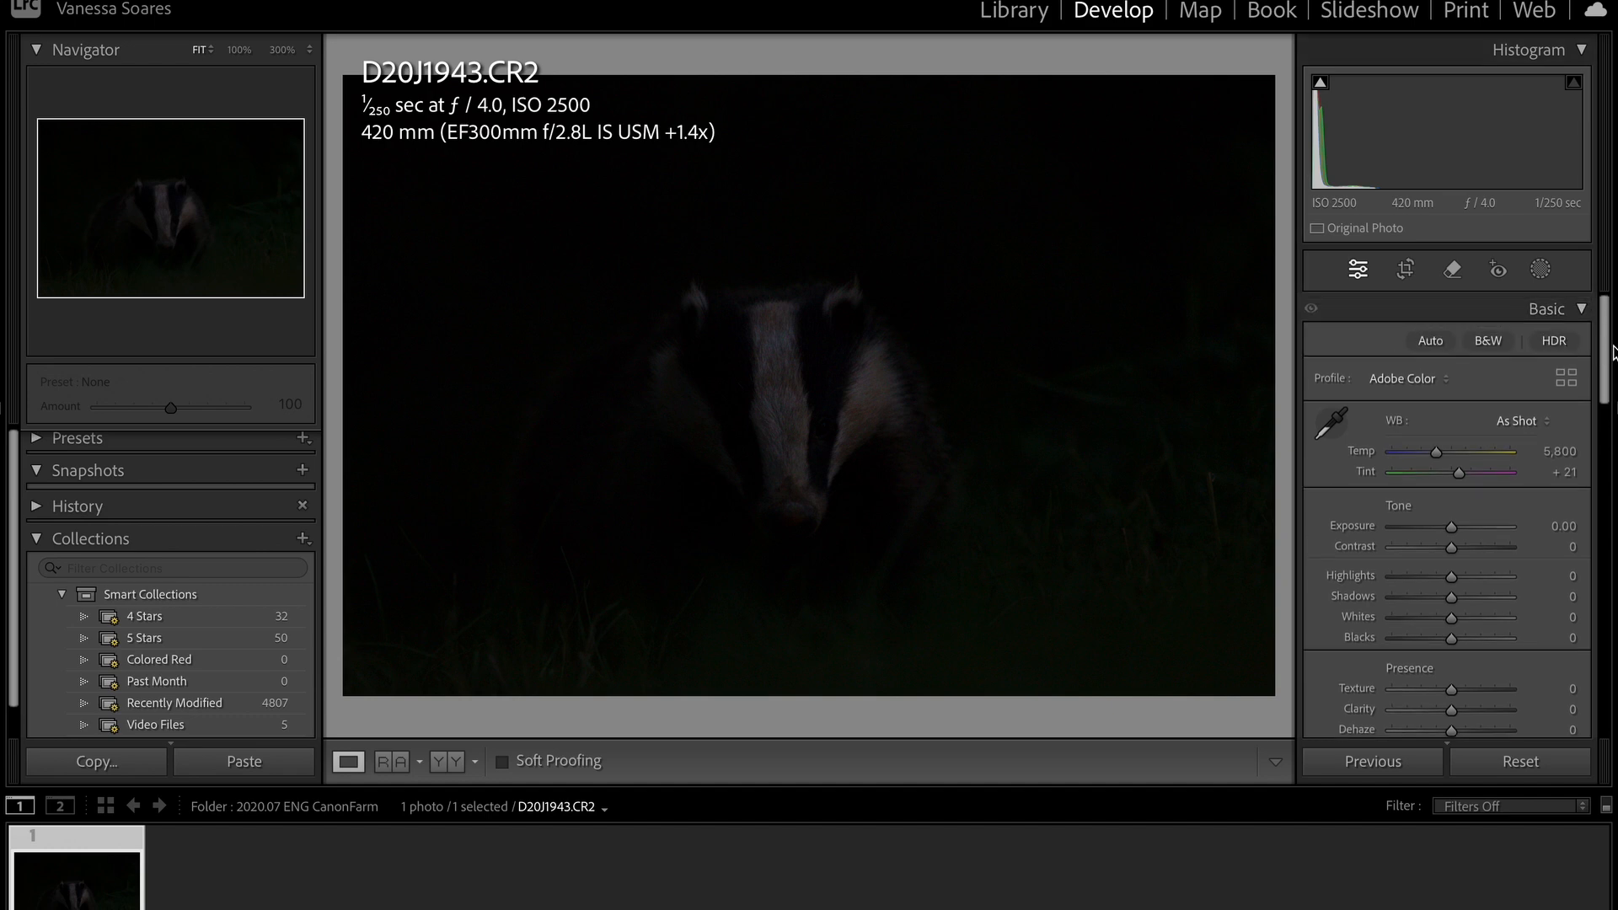
left_click_drag(1608, 361, 1611, 388)
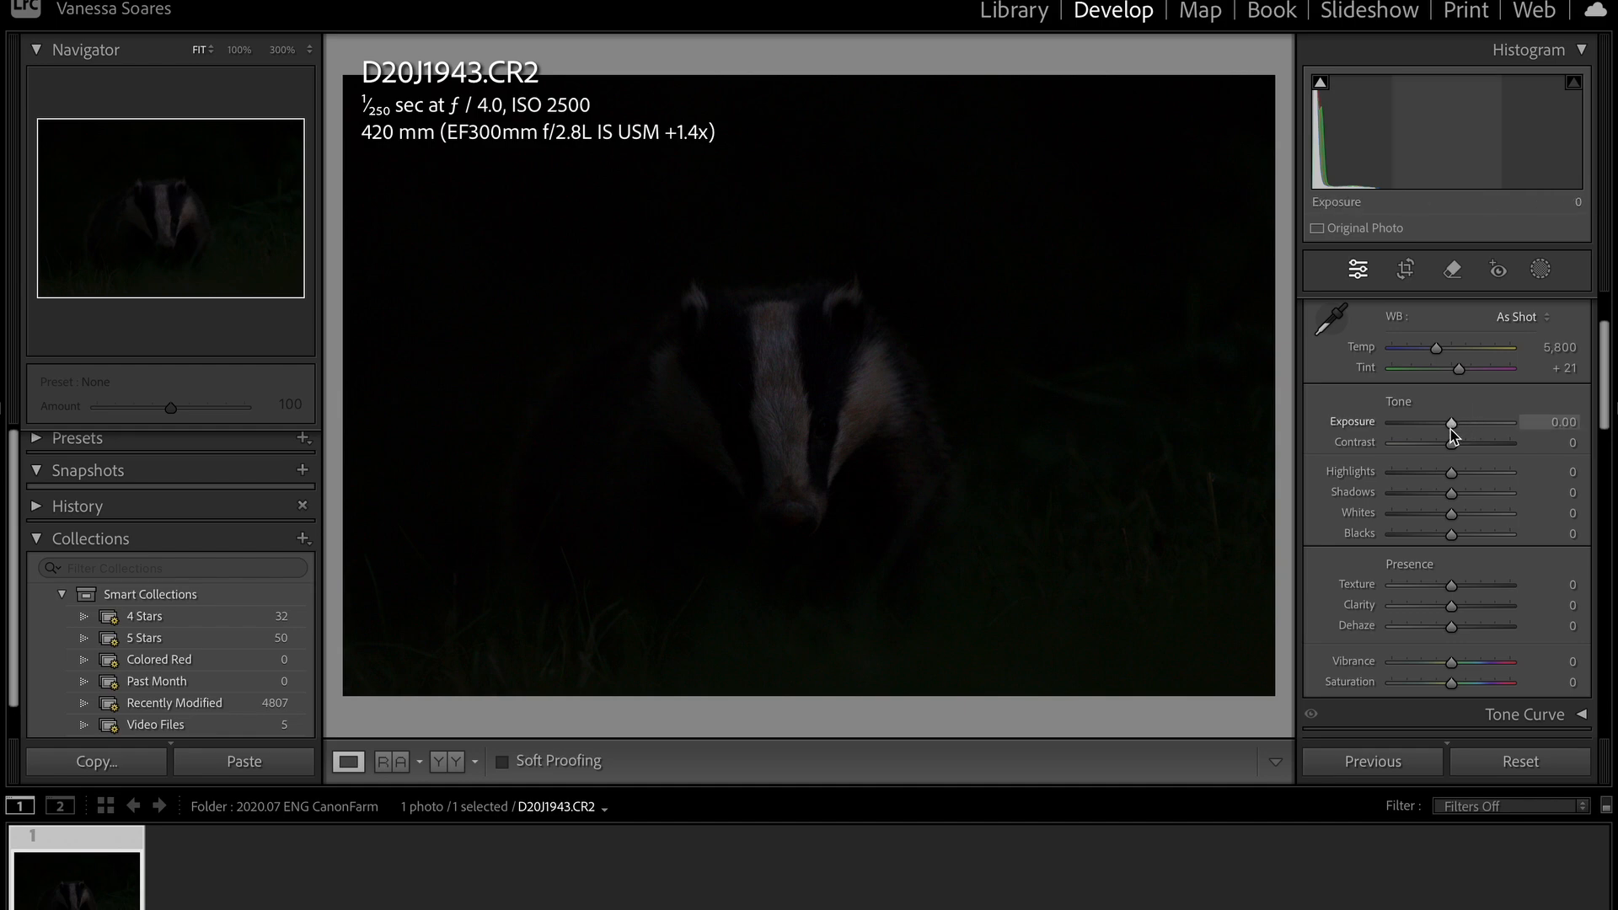
left_click_drag(1453, 428, 1517, 443)
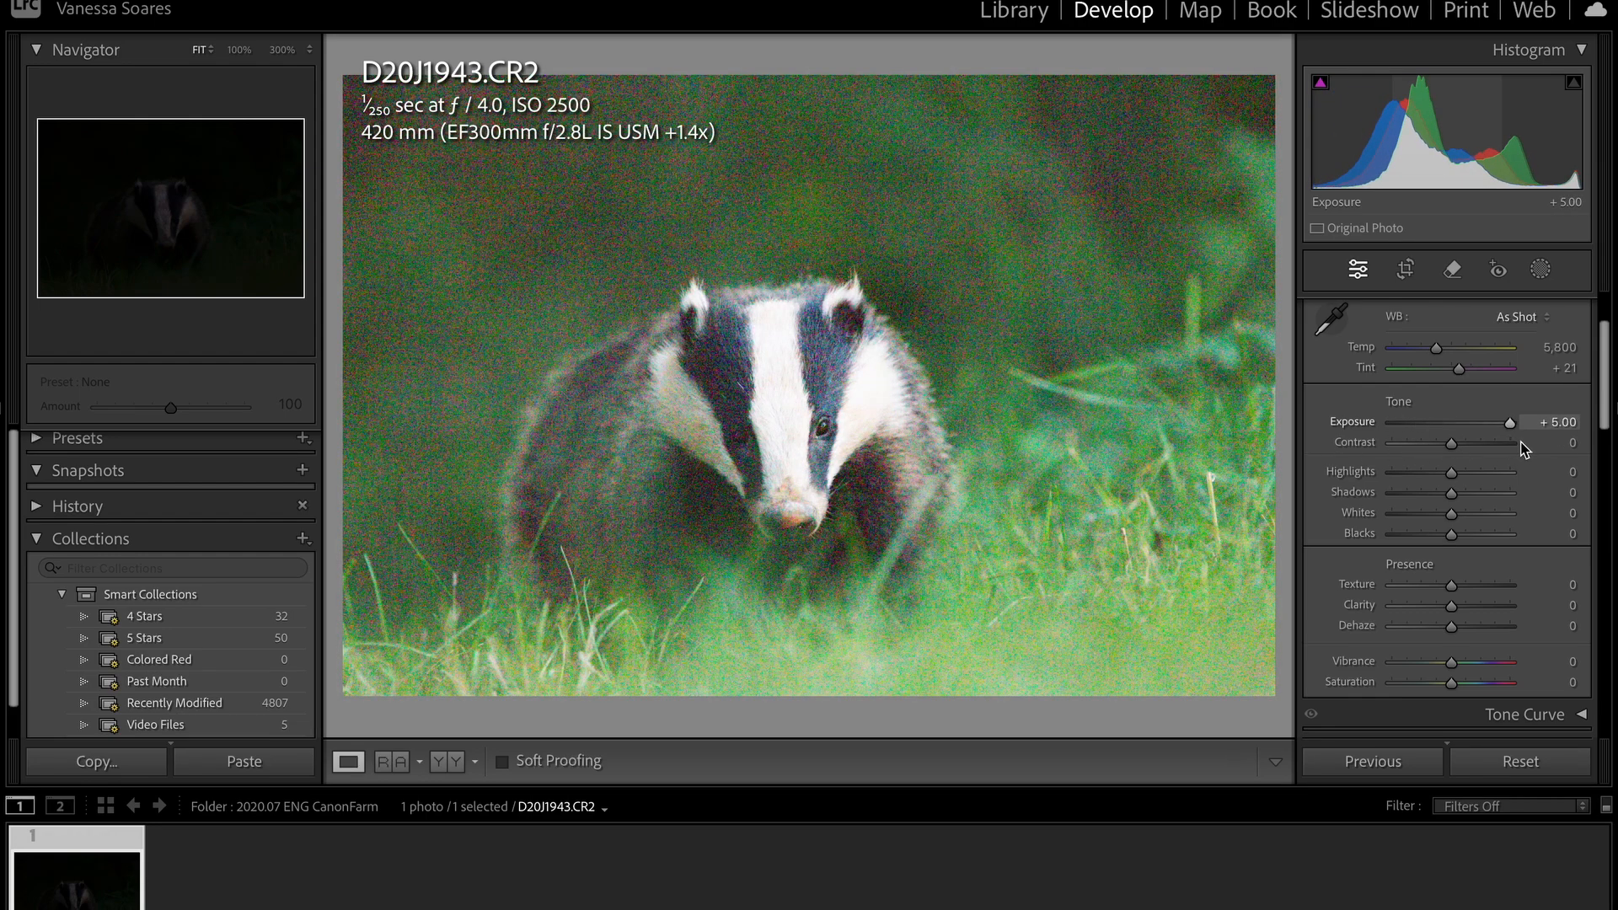
right_click(1522, 444)
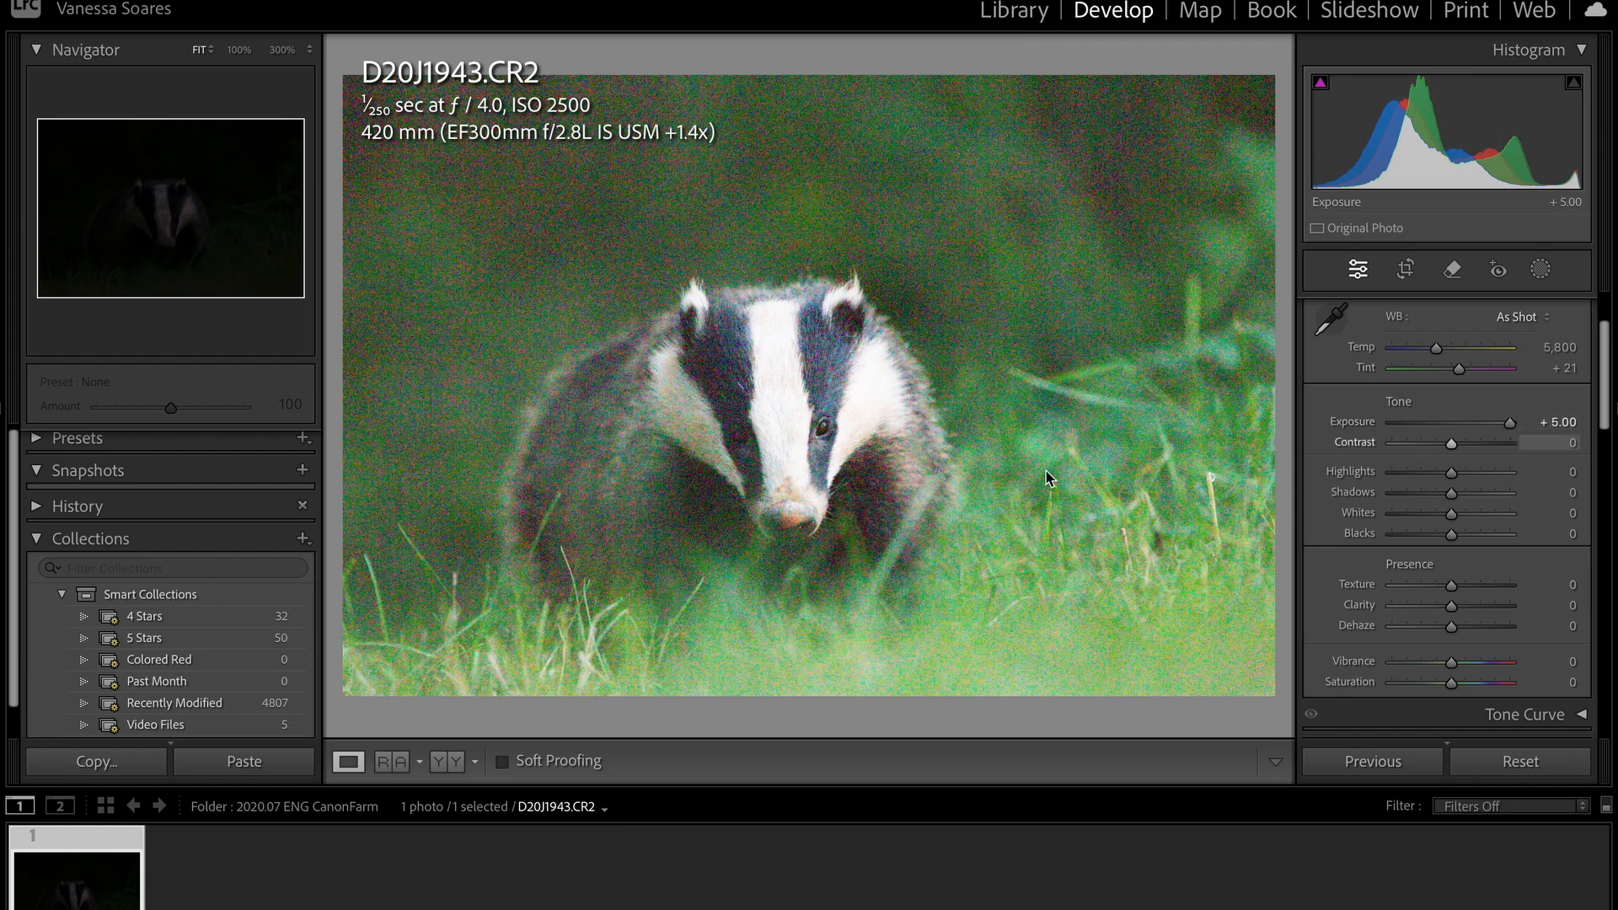
left_click(785, 389)
left_click(784, 394)
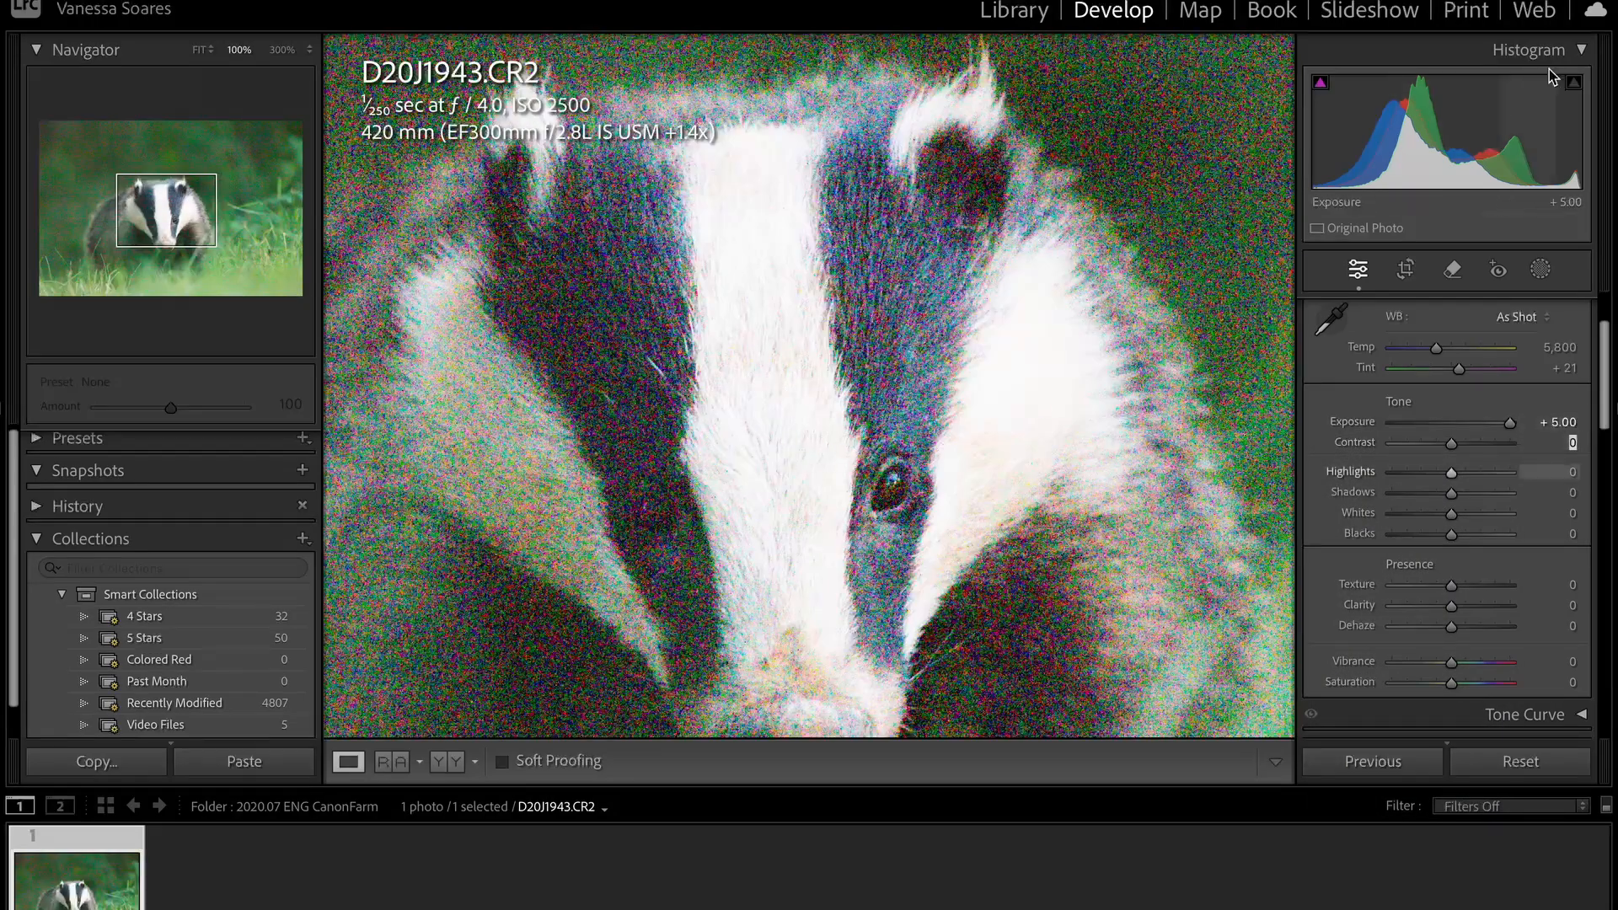
mouse_move(1570, 82)
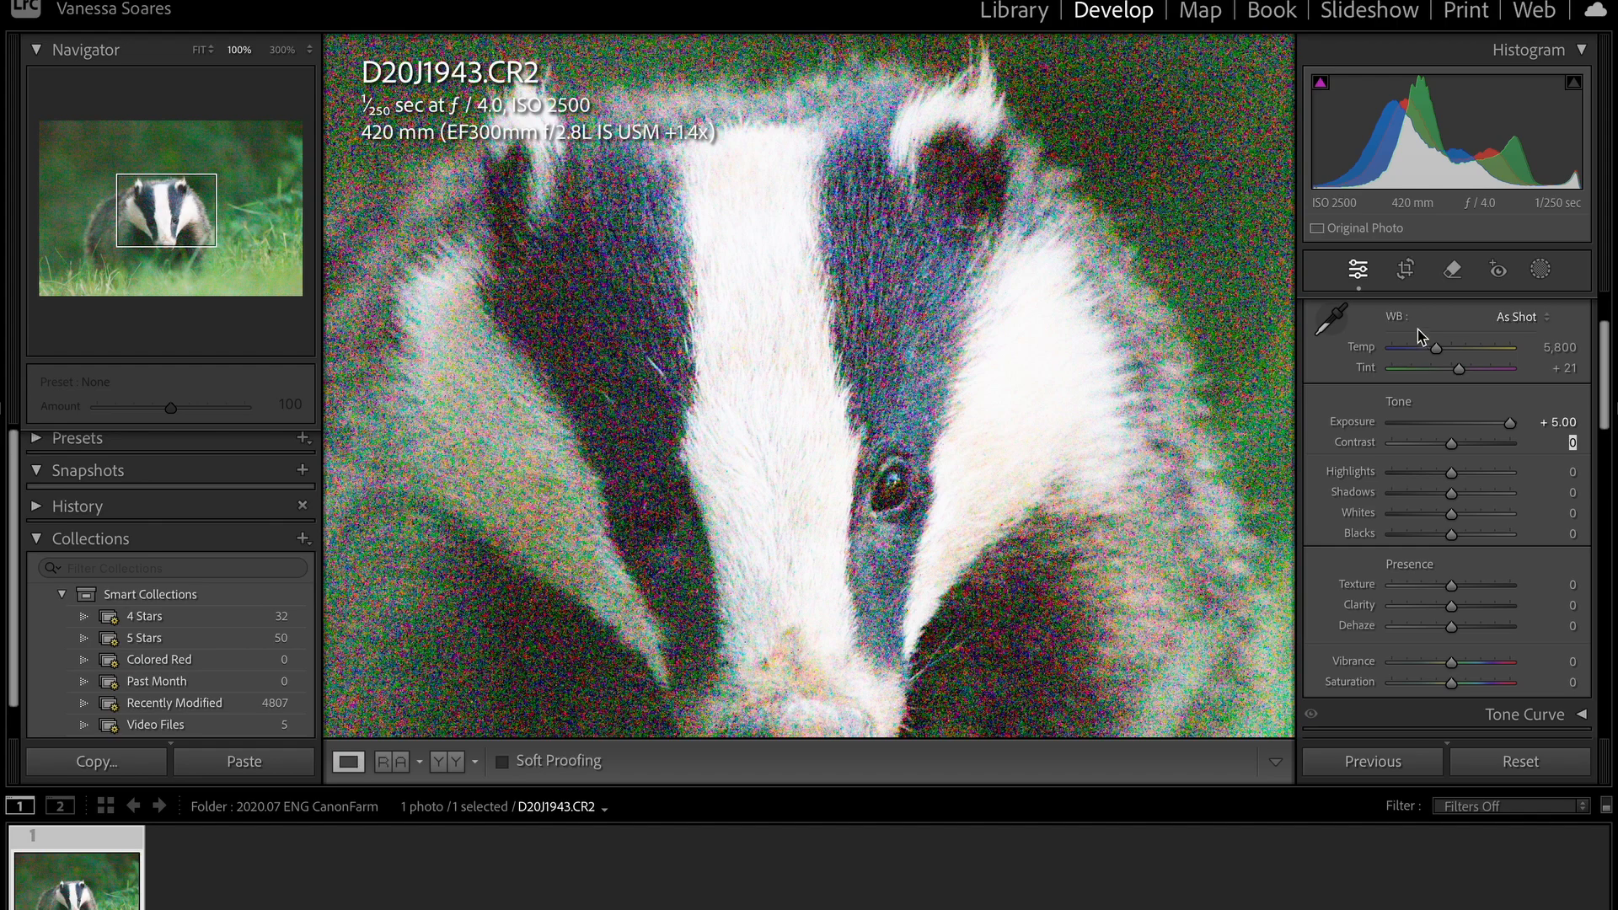
- Set the photo's Exposure to +3.70 and check the badger's face at 100%
left_click(1034, 435)
left_click_drag(1509, 427, 1495, 427)
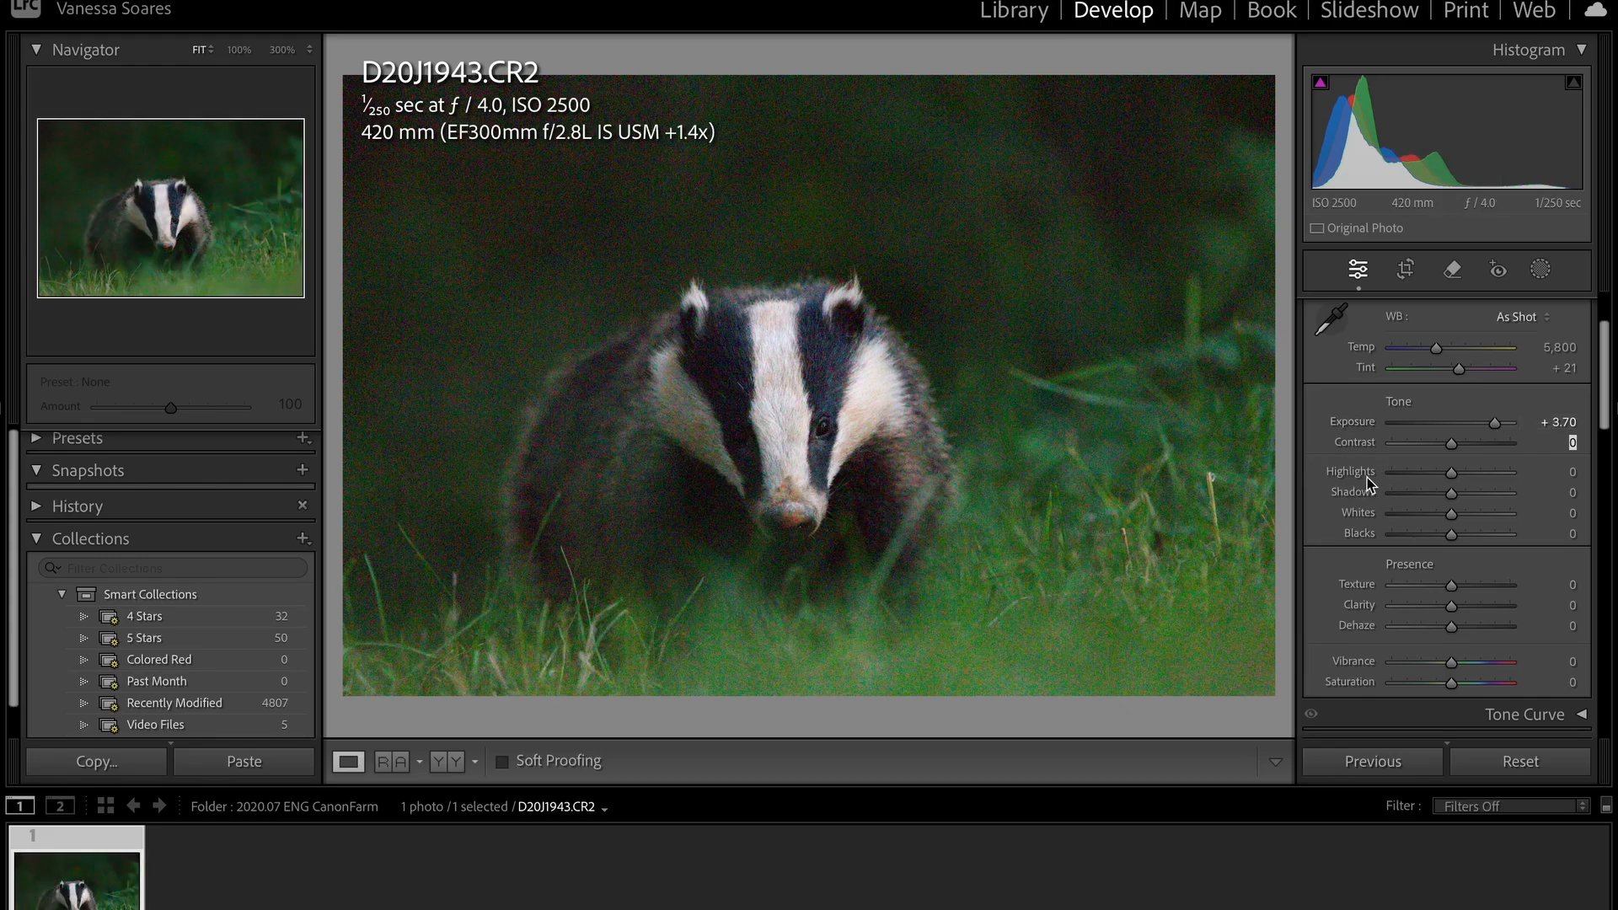
left_click(814, 407)
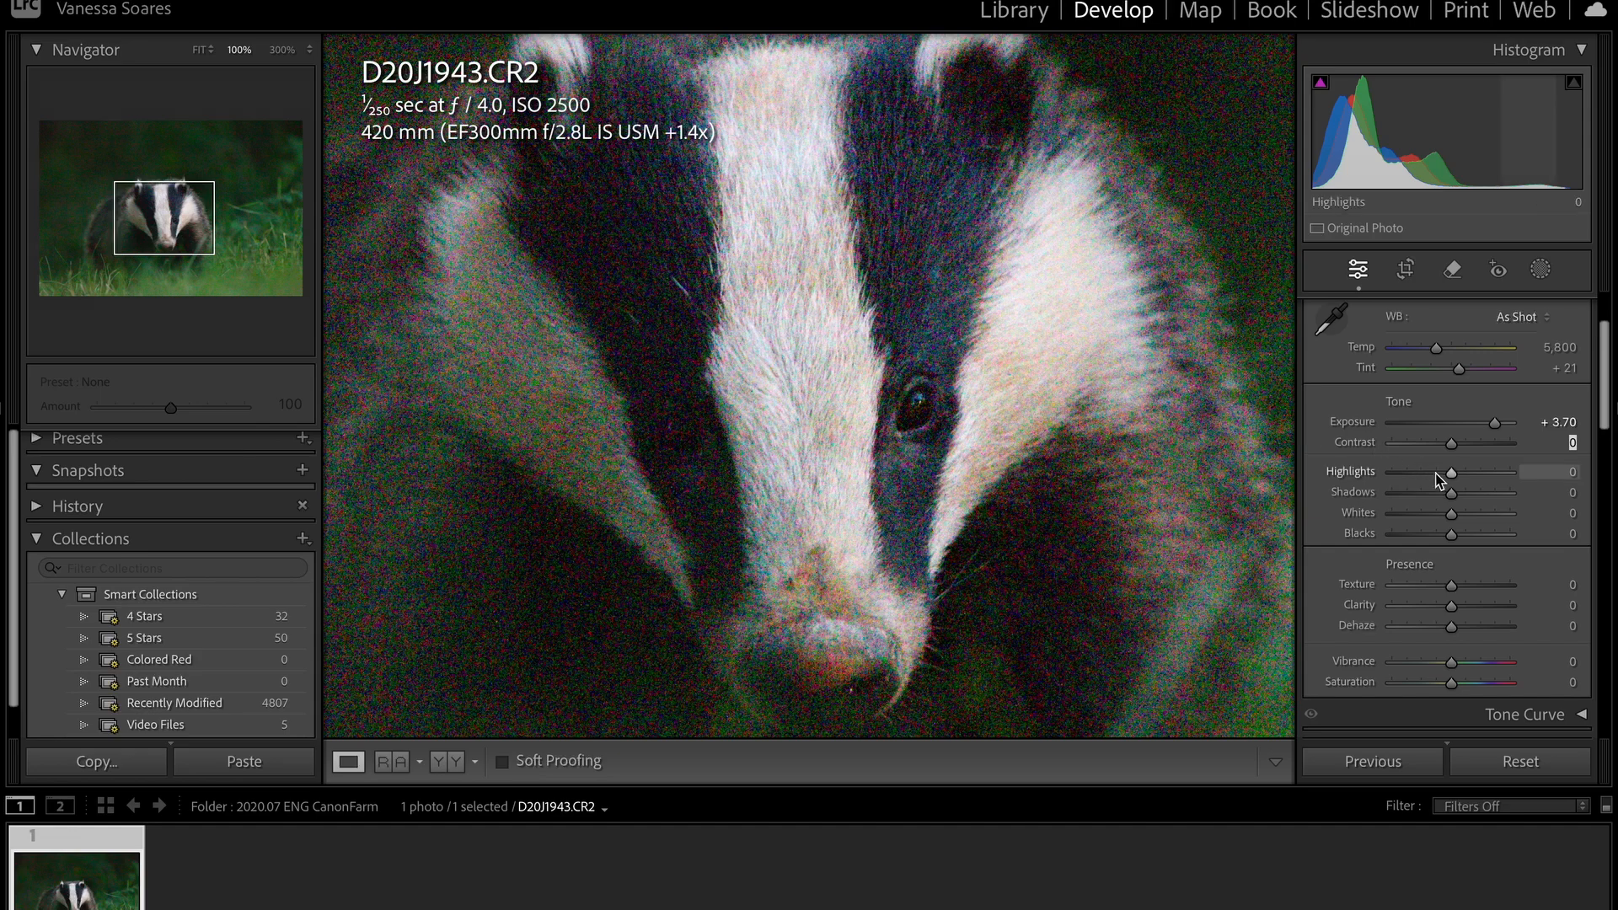
- Raise Shadows to +88 and Blacks to +23 to open up the dark fur
left_click_drag(1462, 495, 1496, 489)
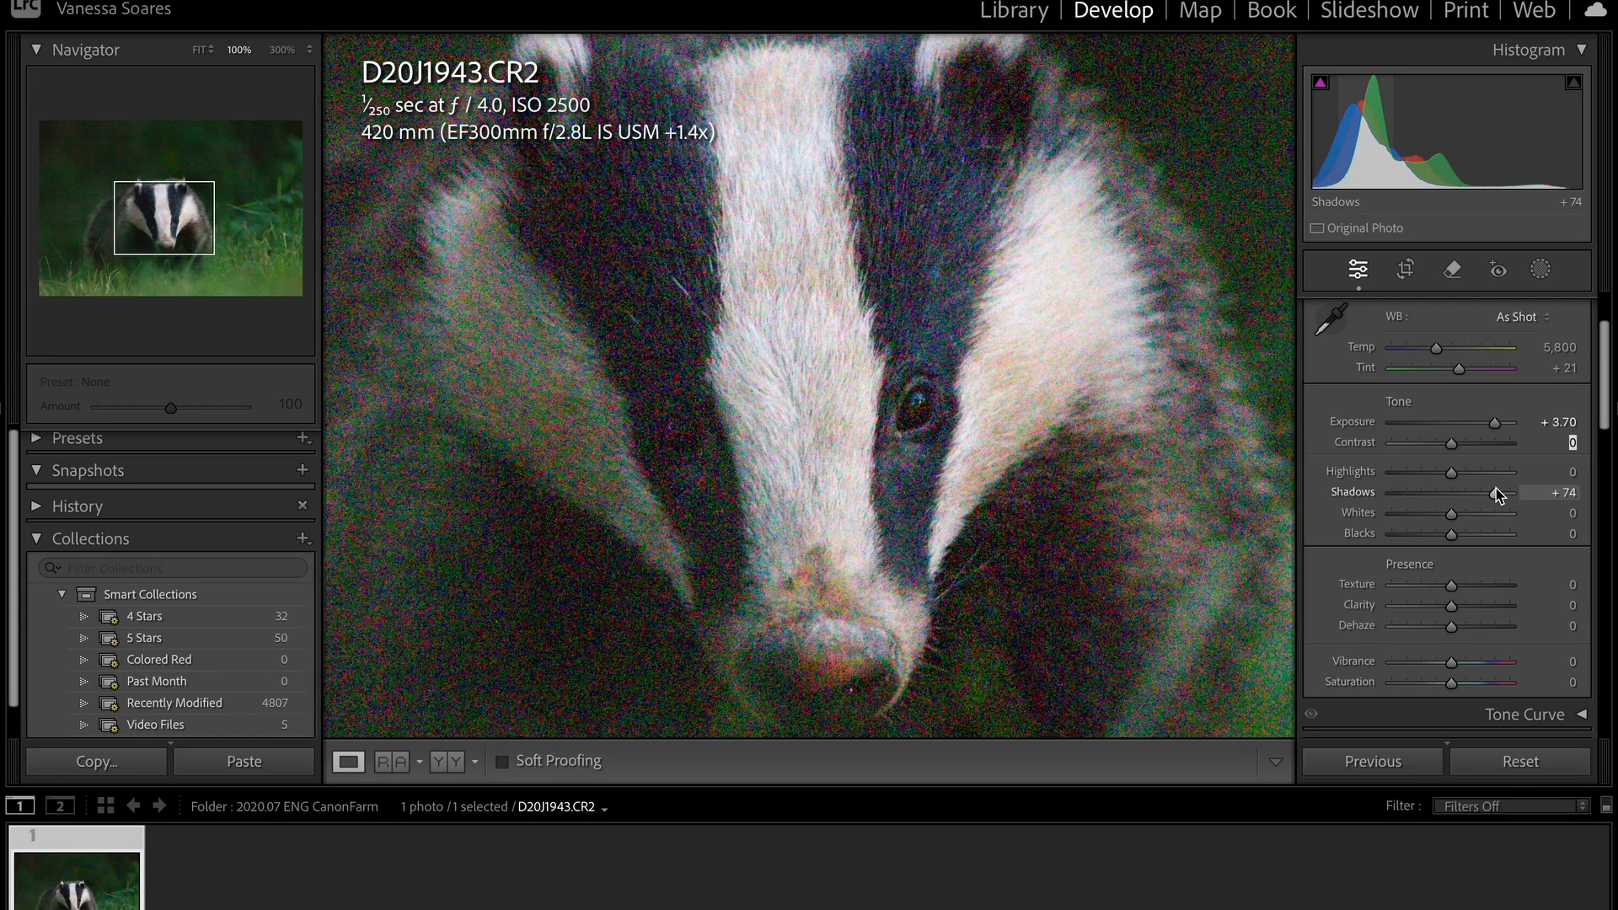
mouse_move(1495, 490)
left_mouse_down()
mouse_move(1475, 492)
mouse_move(1502, 493)
left_mouse_up()
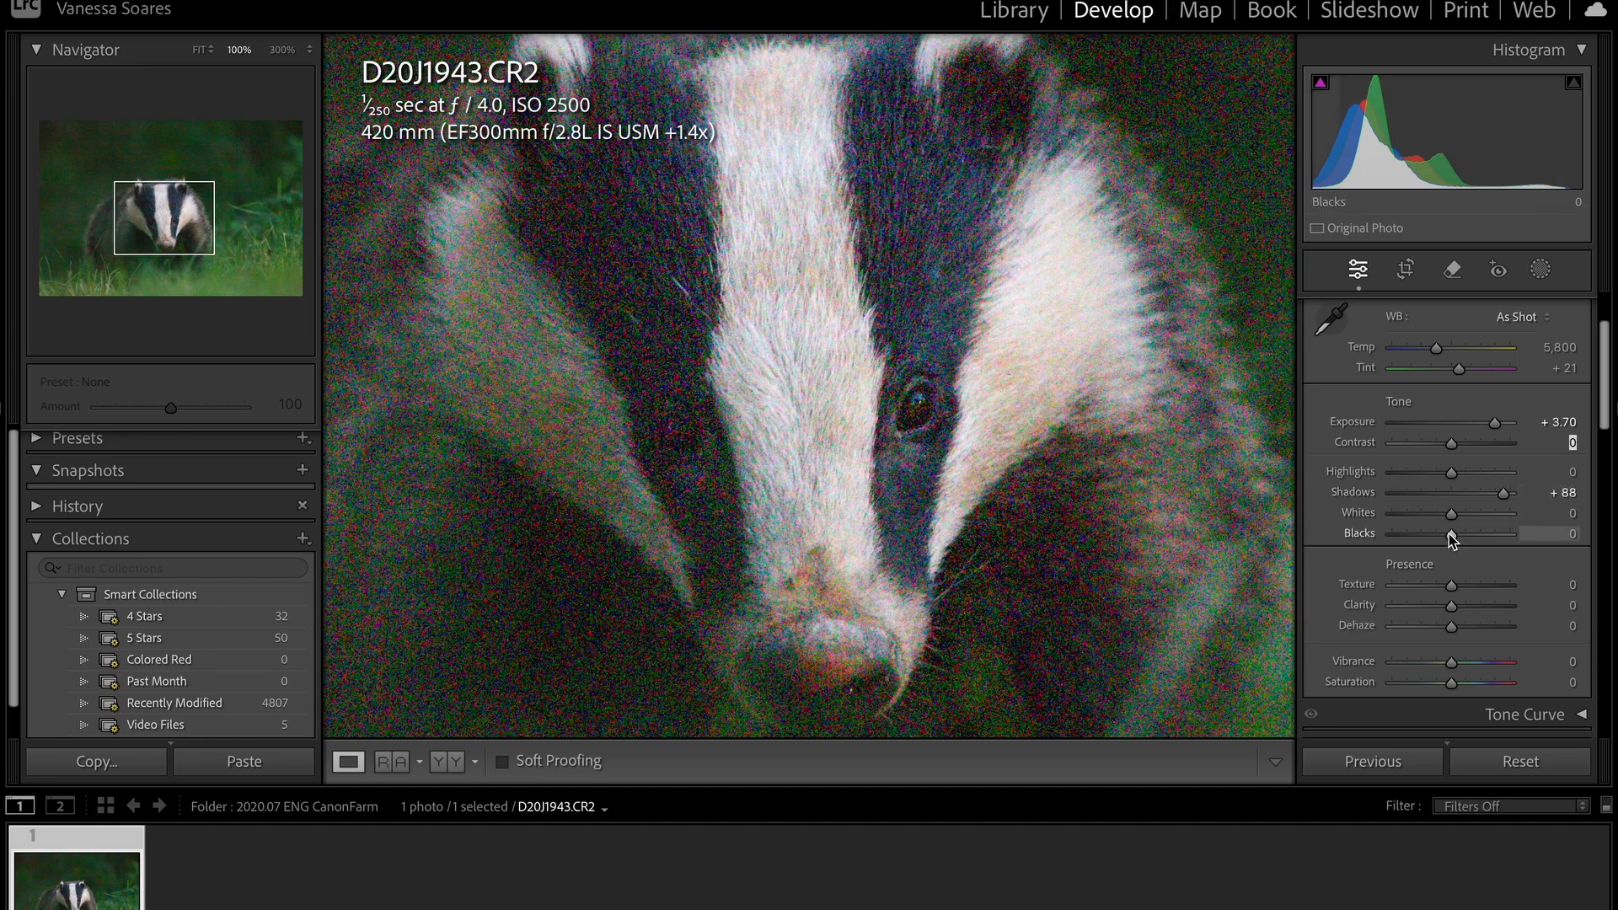
mouse_move(1456, 541)
left_mouse_down()
mouse_move(1531, 538)
mouse_move(1383, 535)
mouse_move(1532, 538)
mouse_move(1426, 547)
mouse_move(1481, 544)
mouse_move(1467, 542)
left_mouse_up()
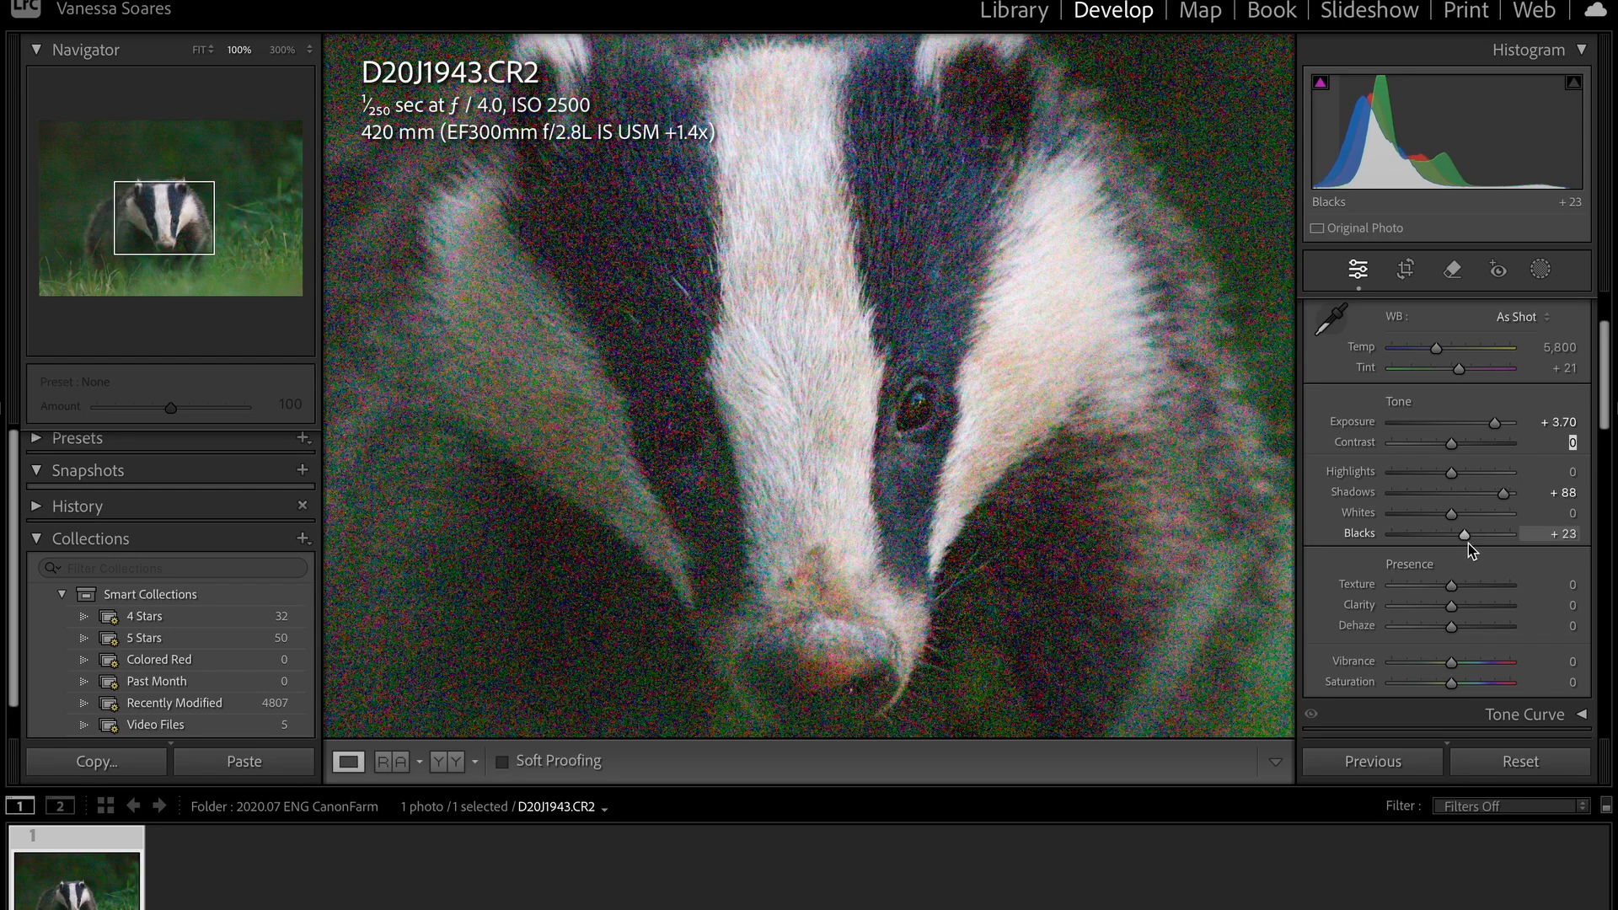
right_click(1561, 534)
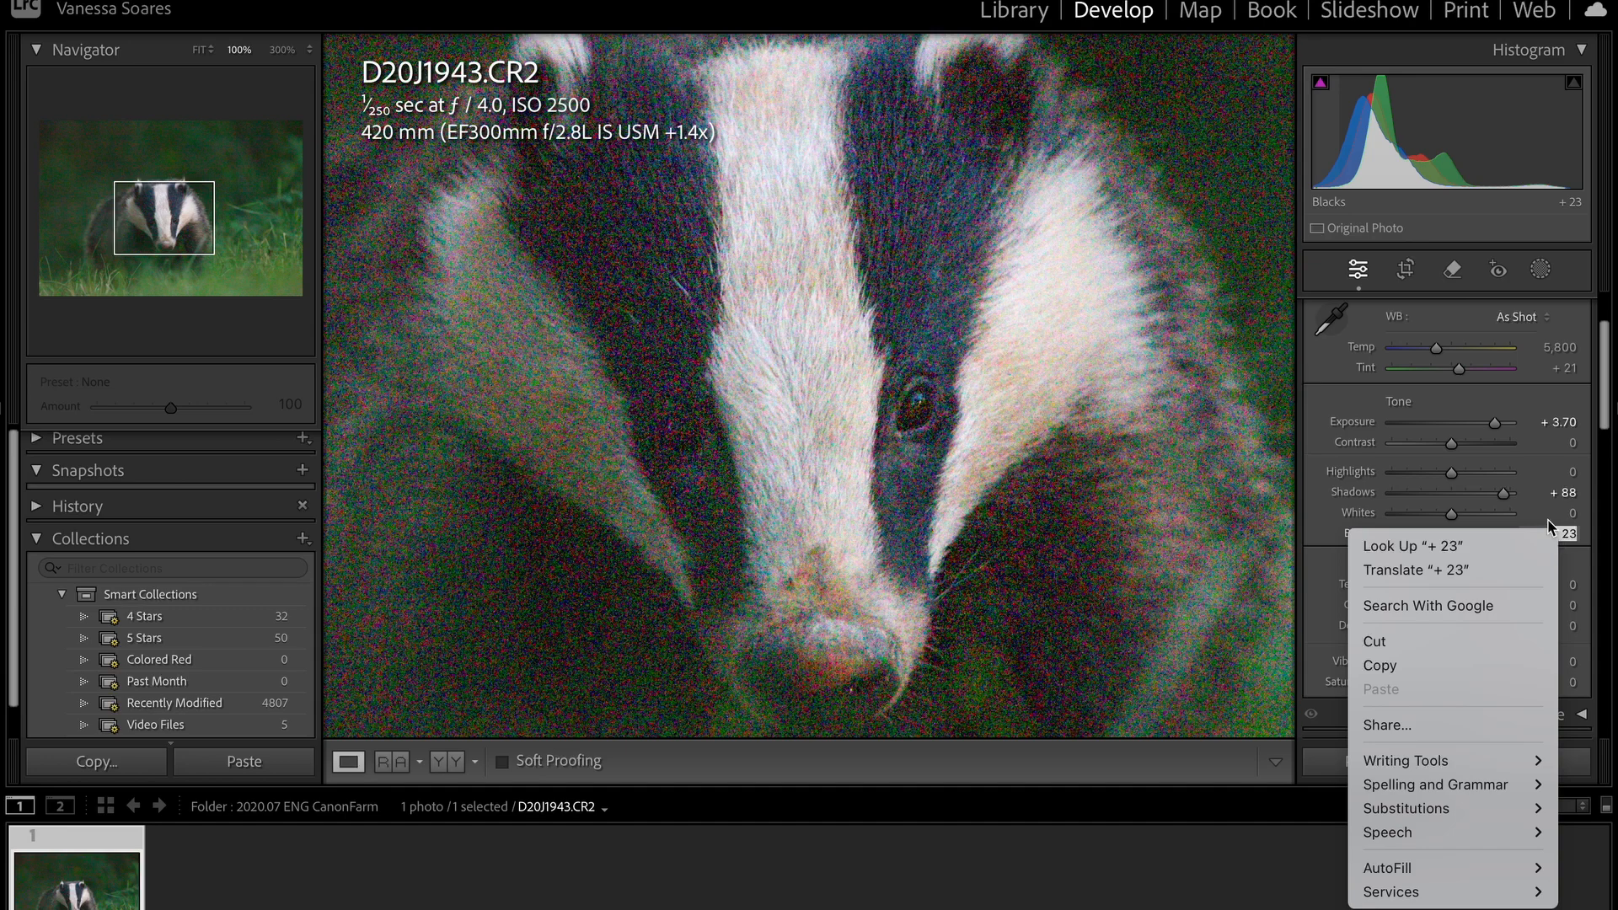
left_click(1548, 519)
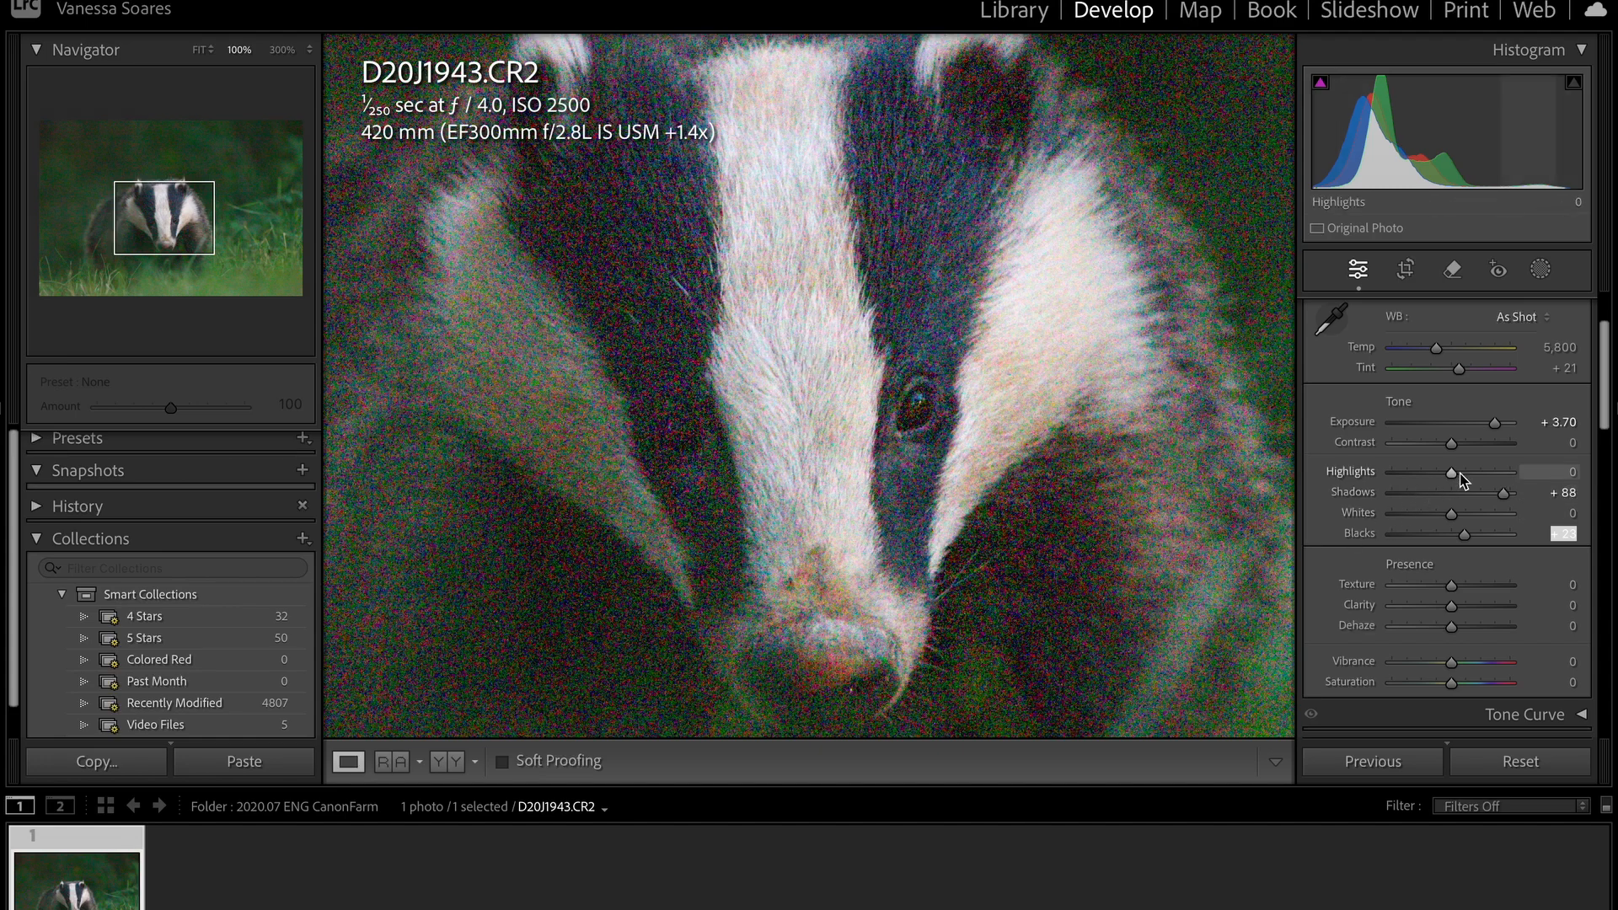
- Test Highlights at both extremes, +100 and −100, and settle on −72
left_click_drag(1451, 474, 1525, 482)
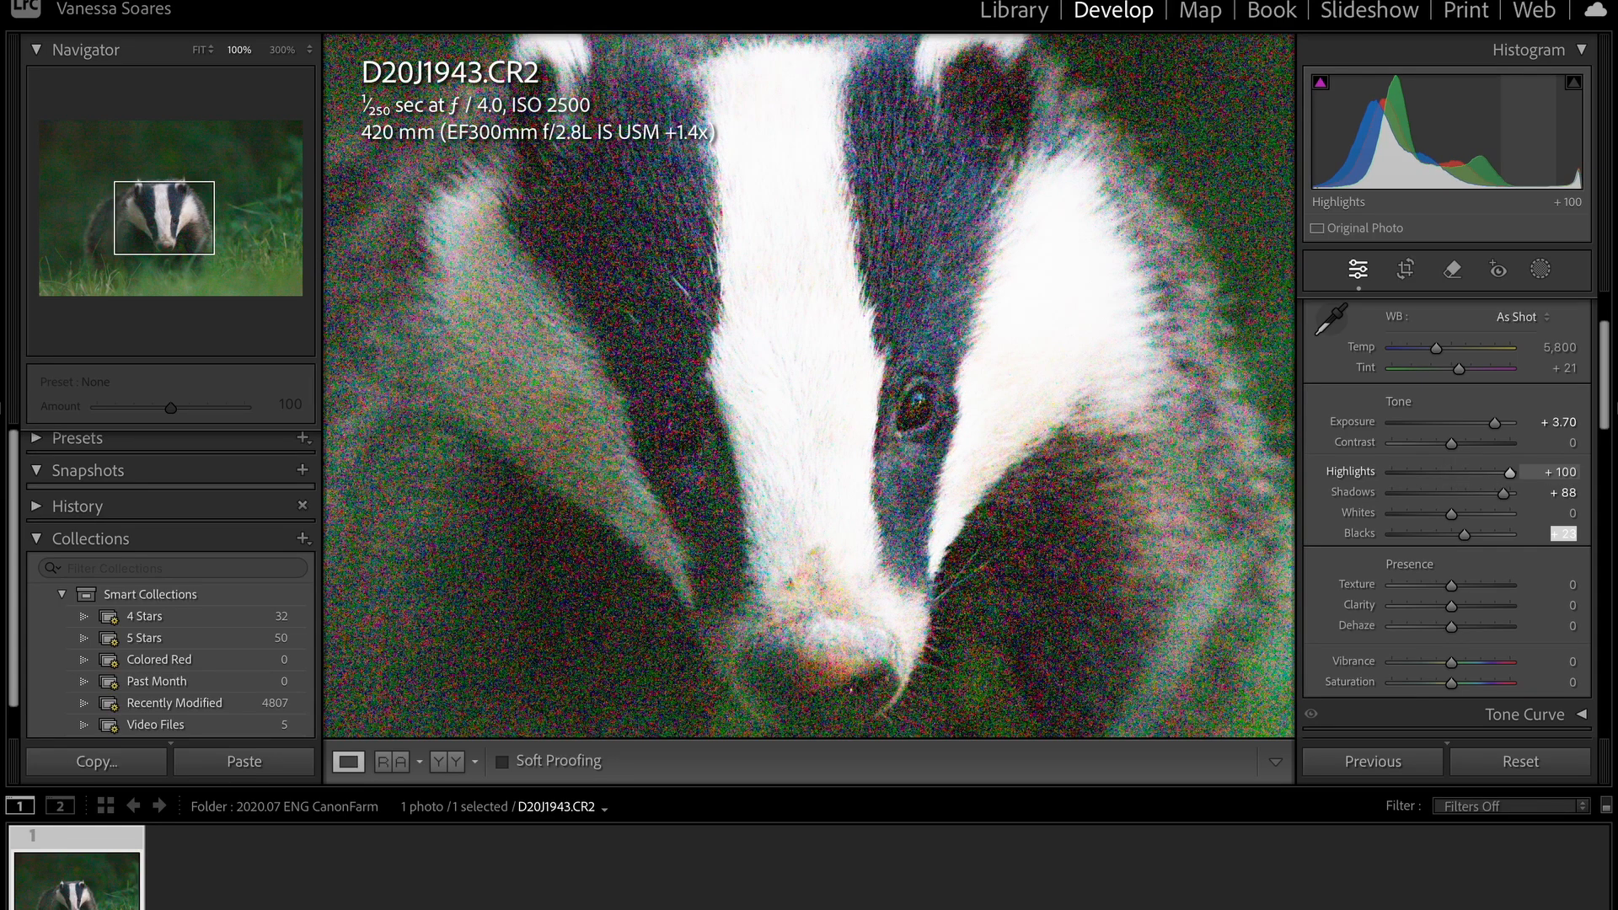
left_click_drag(1530, 482, 1235, 500)
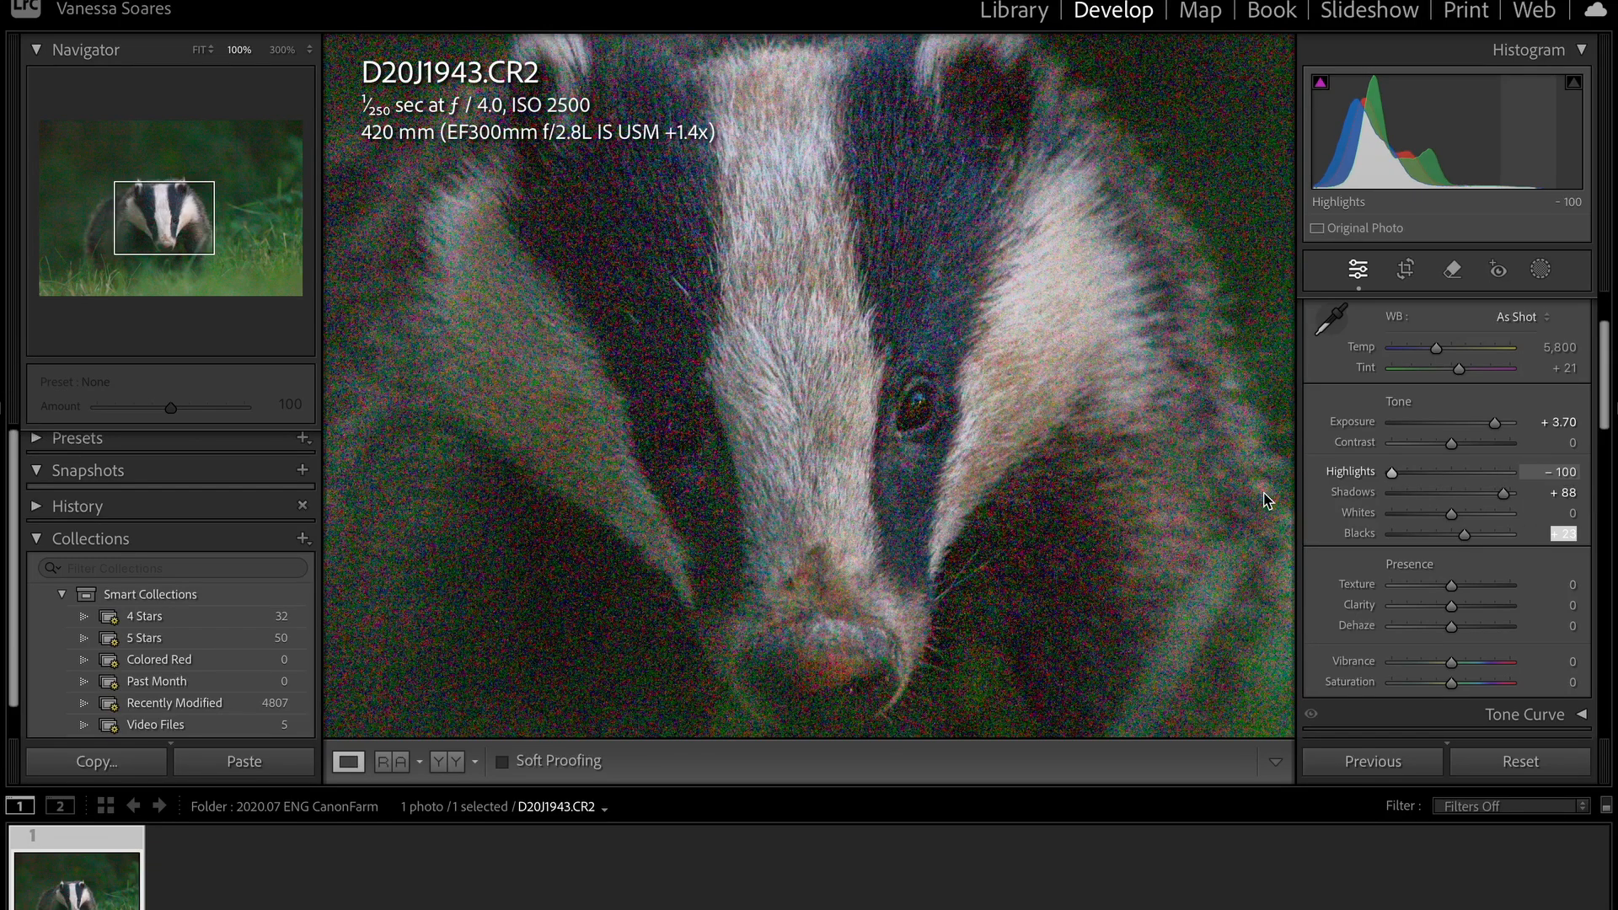
mouse_move(1396, 484)
left_mouse_down()
mouse_move(1417, 484)
mouse_move(1357, 492)
mouse_move(1426, 493)
mouse_move(1412, 494)
left_mouse_up()
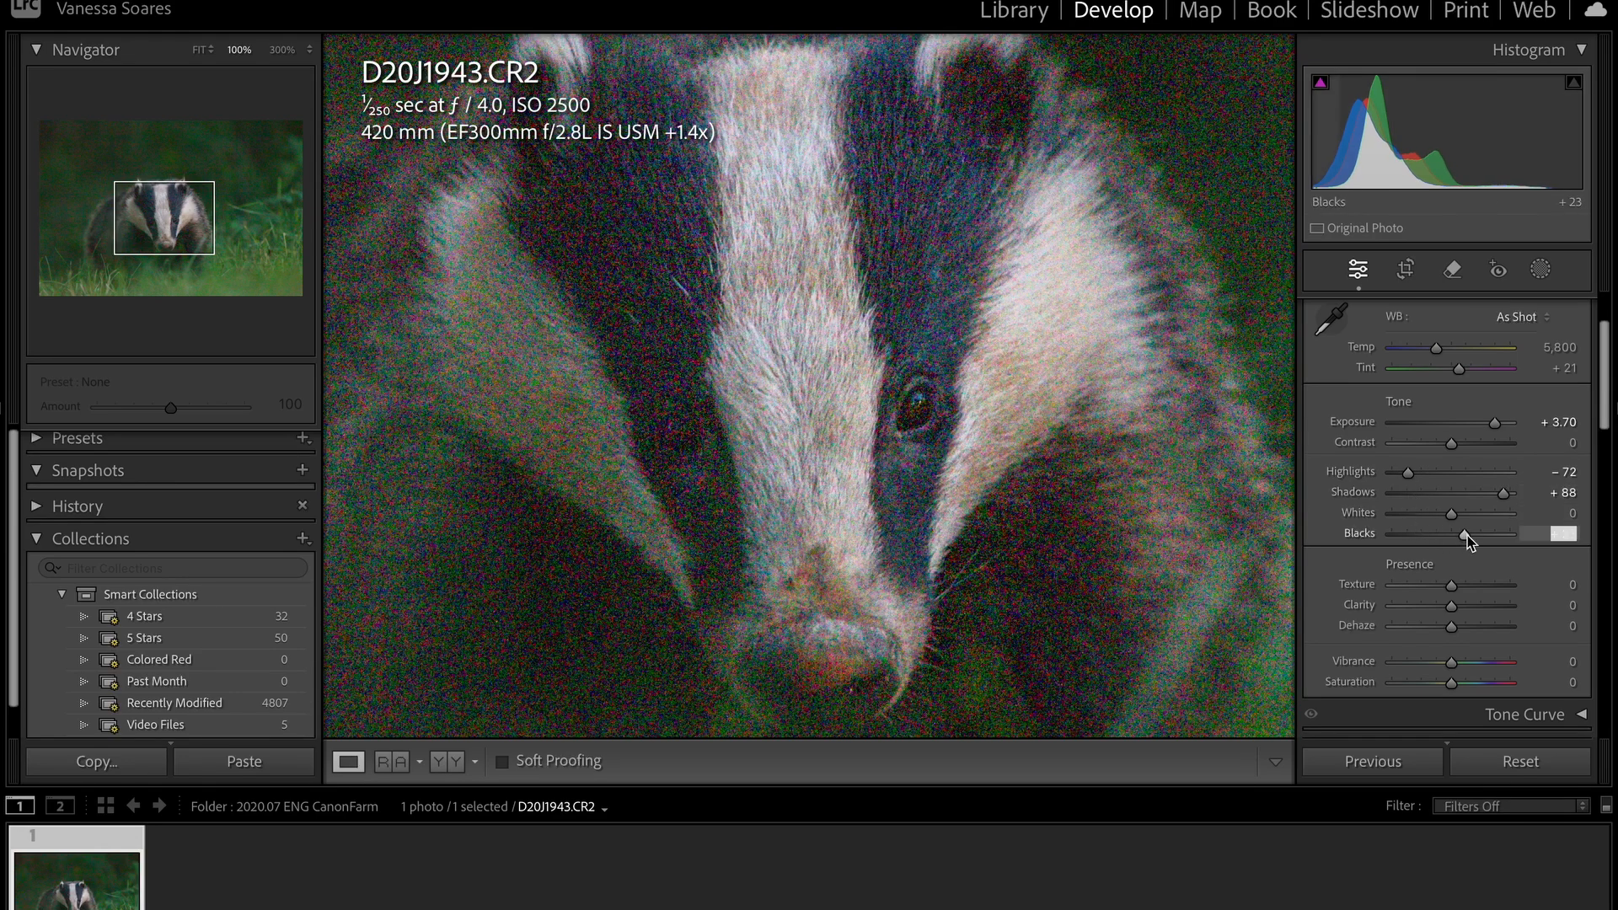
- Reduce Blacks slightly, test Whites at +94, and settle on Whites −65
left_click_drag(1468, 534, 1507, 524)
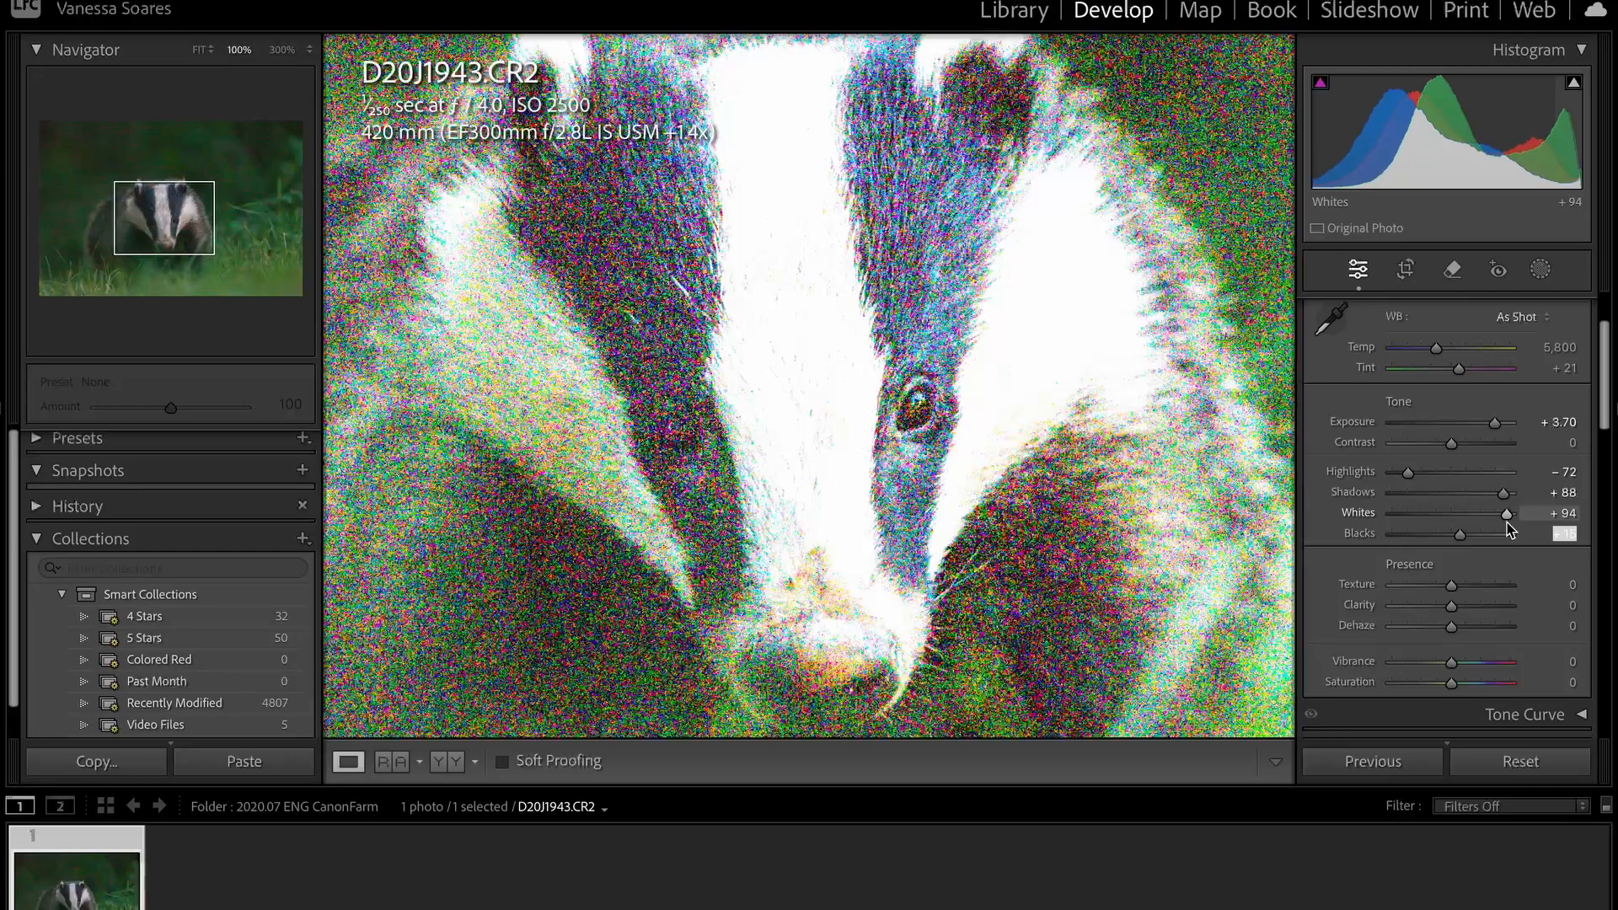
left_click_drag(1508, 529, 1417, 526)
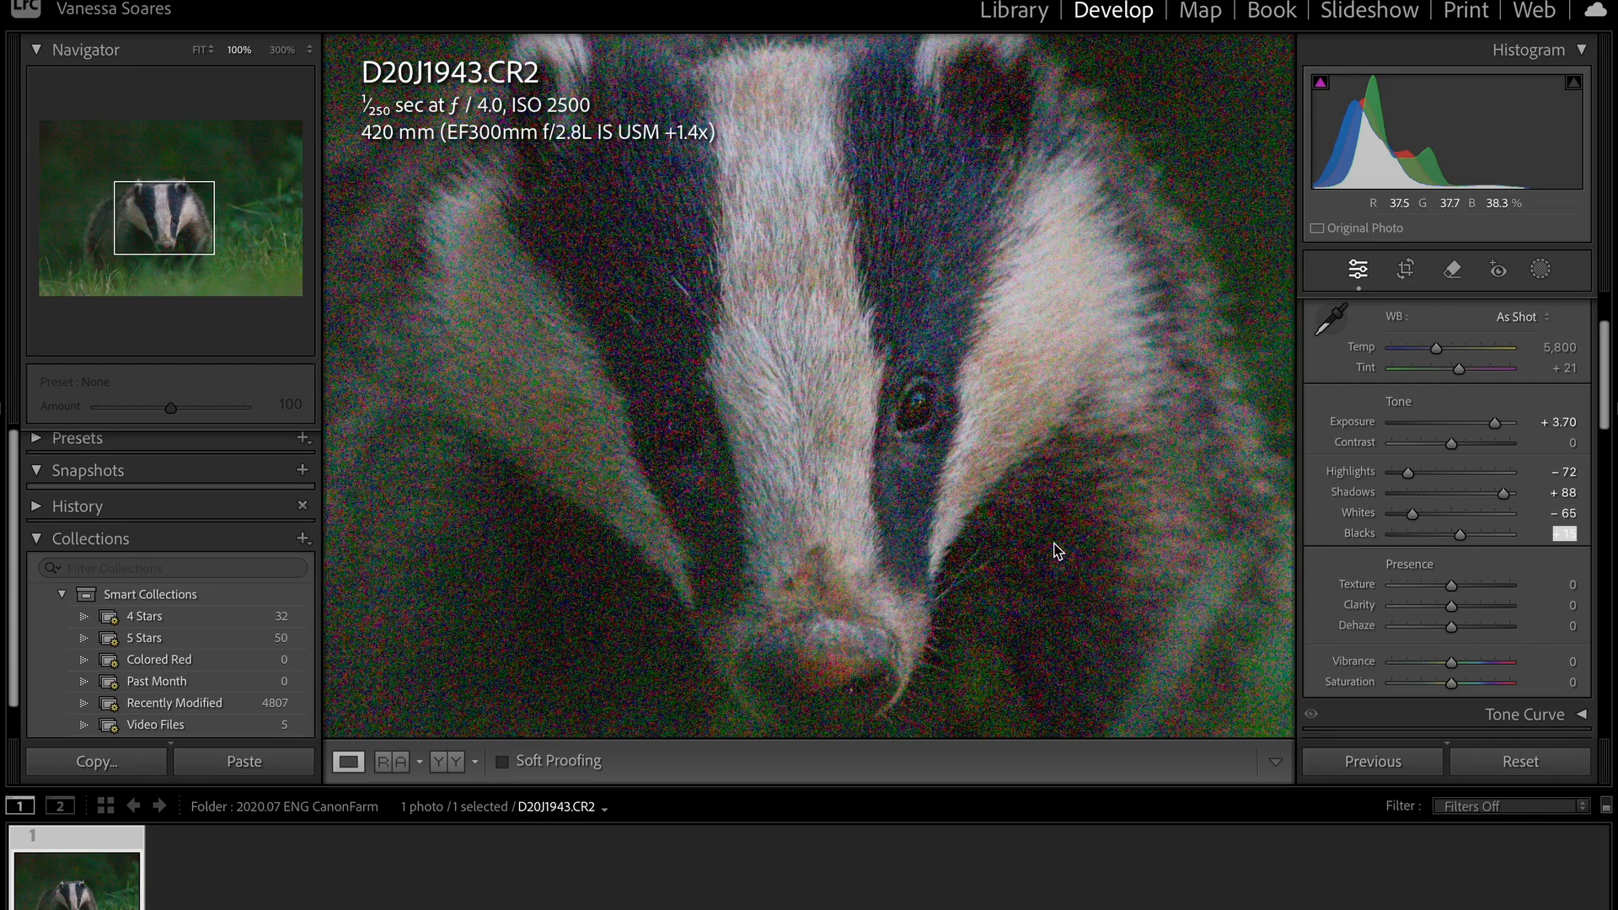
left_click(848, 493)
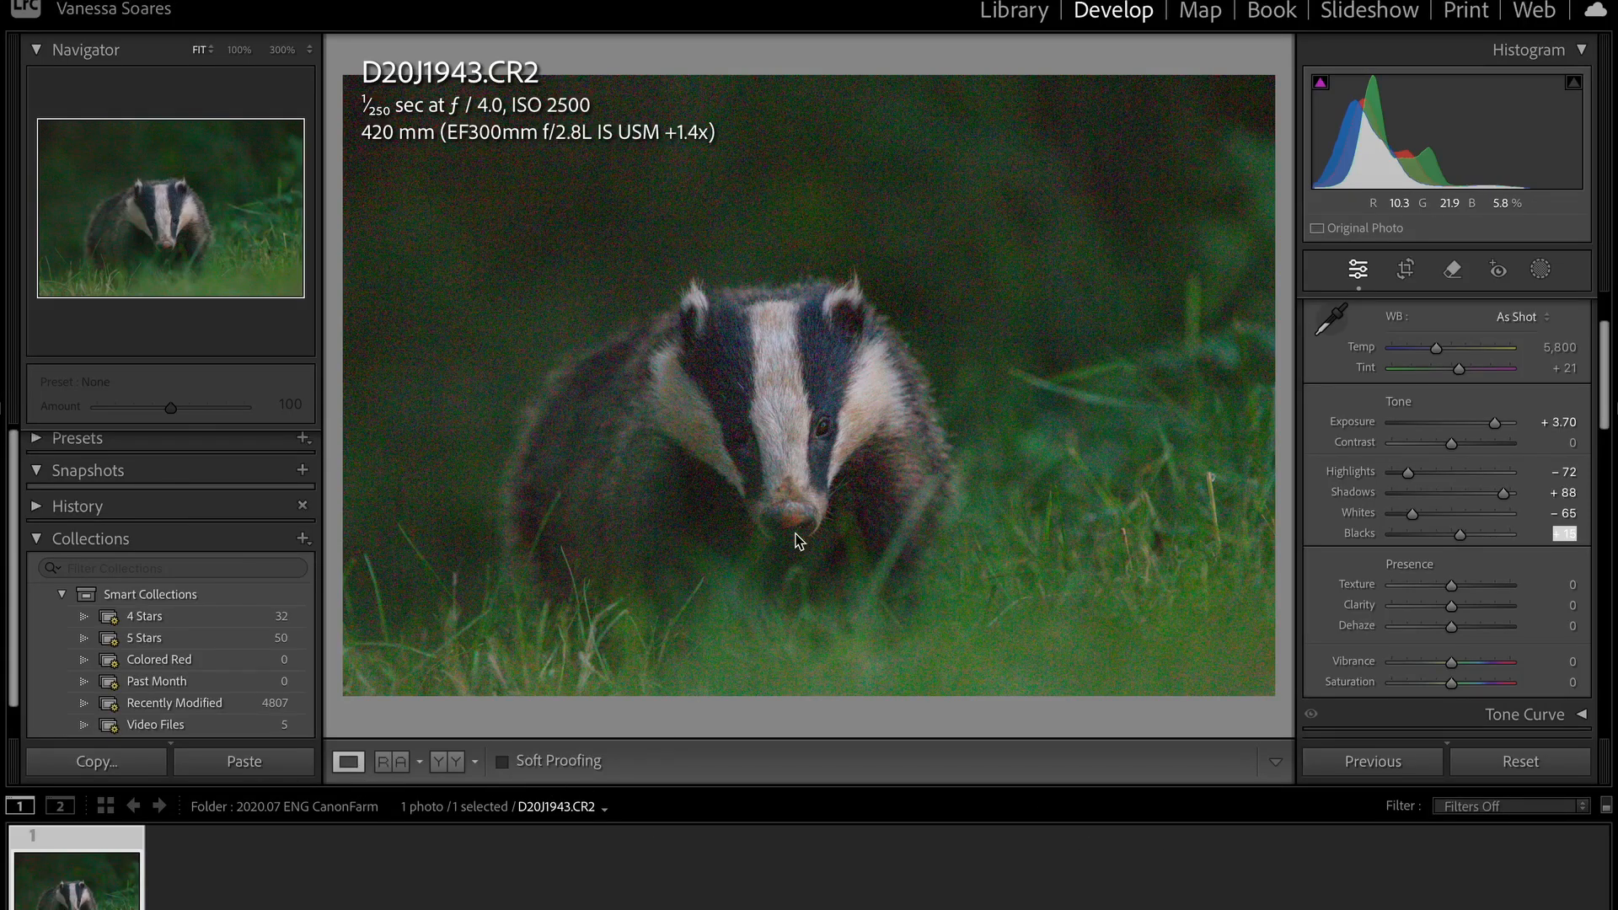
left_click(795, 394)
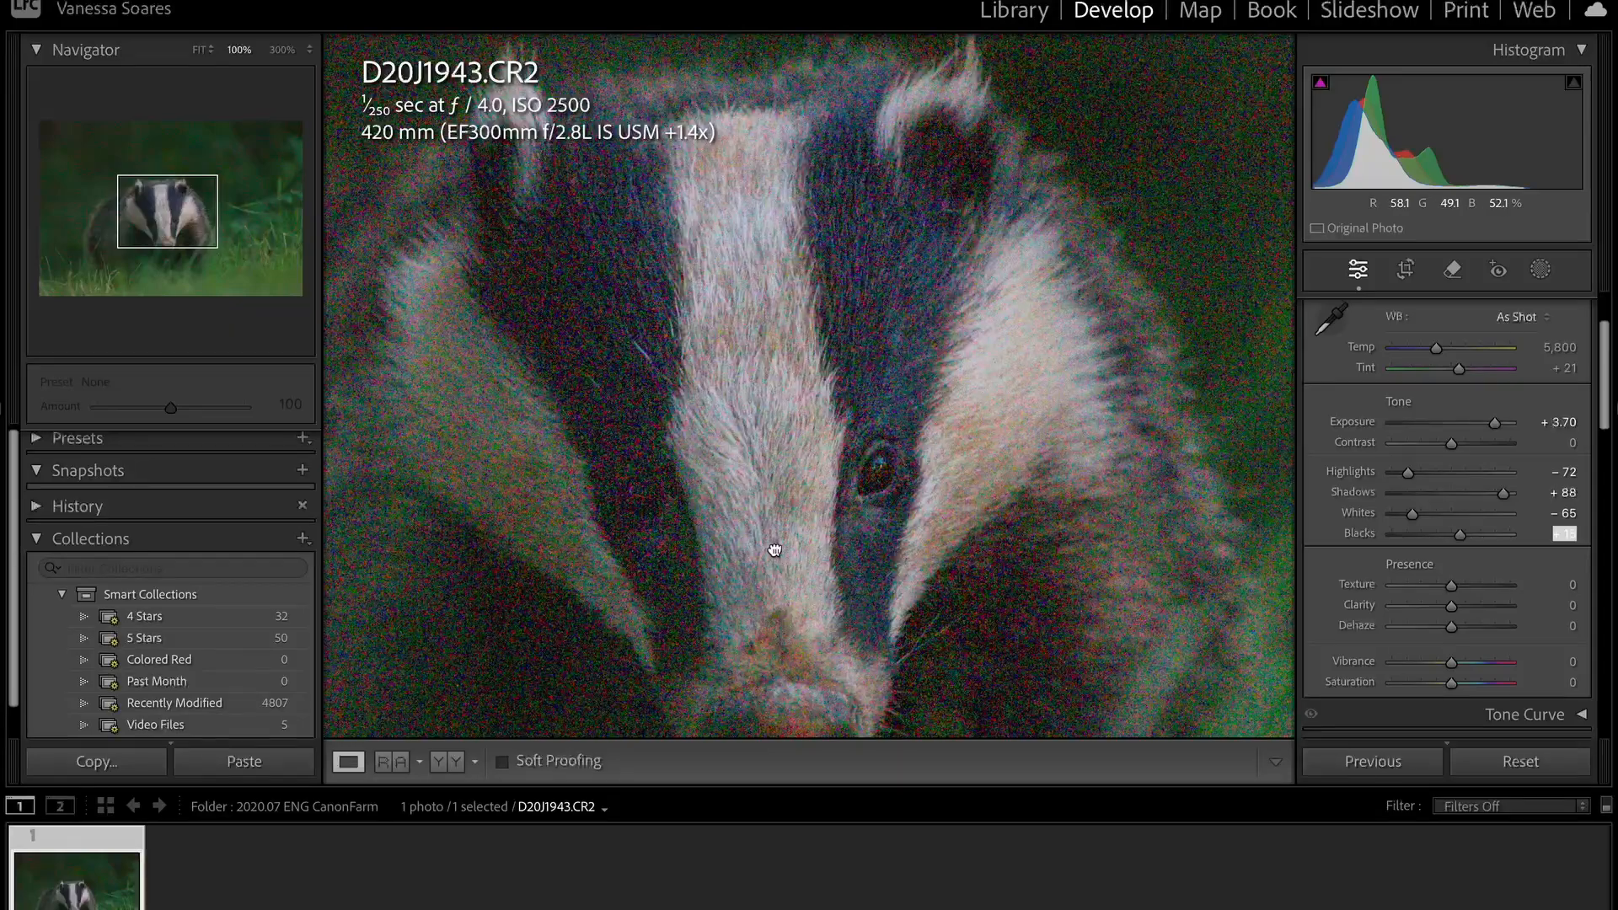
left_click_drag(773, 549, 801, 452)
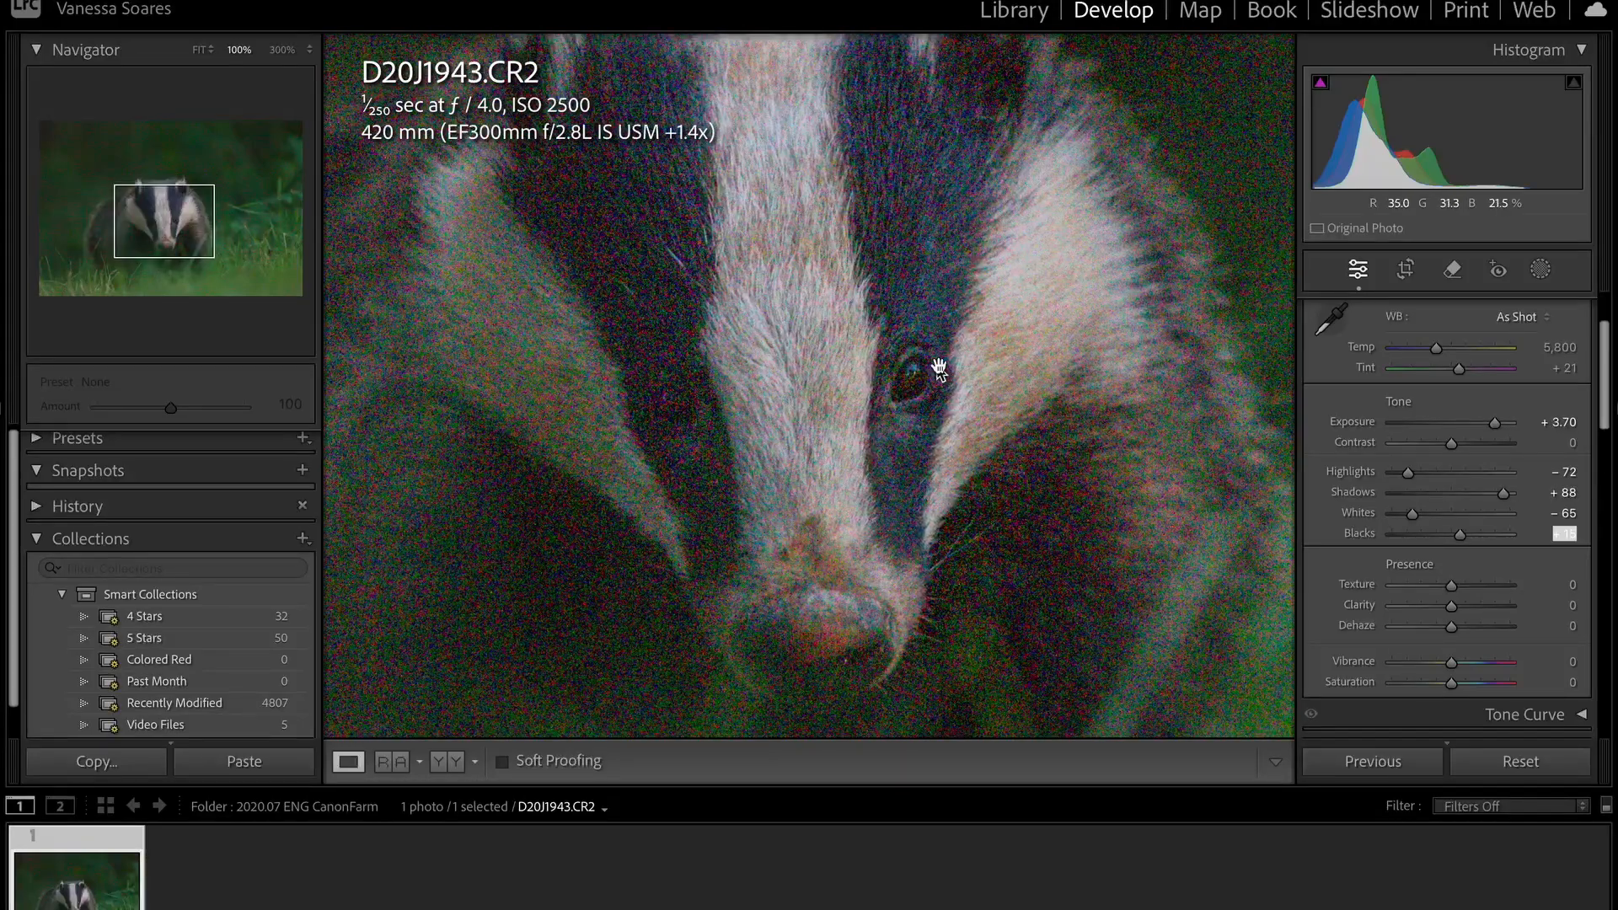
left_click_drag(834, 278, 869, 344)
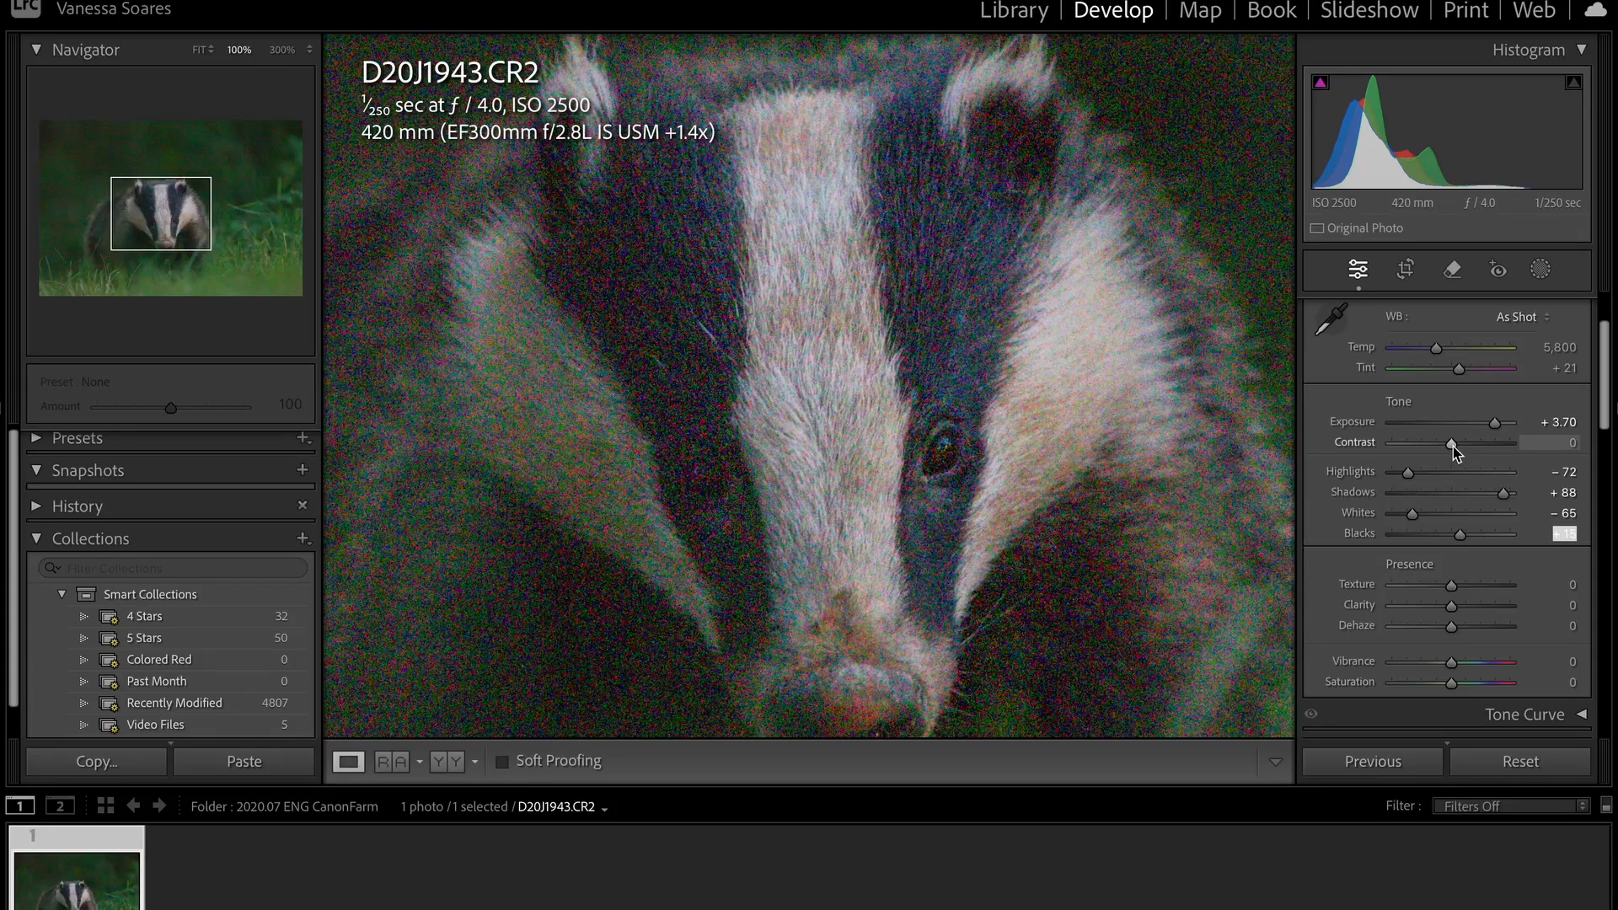
- Test Contrast at +100 and at reduced levels, and settle on −27
left_click_drag(1454, 444, 1522, 462)
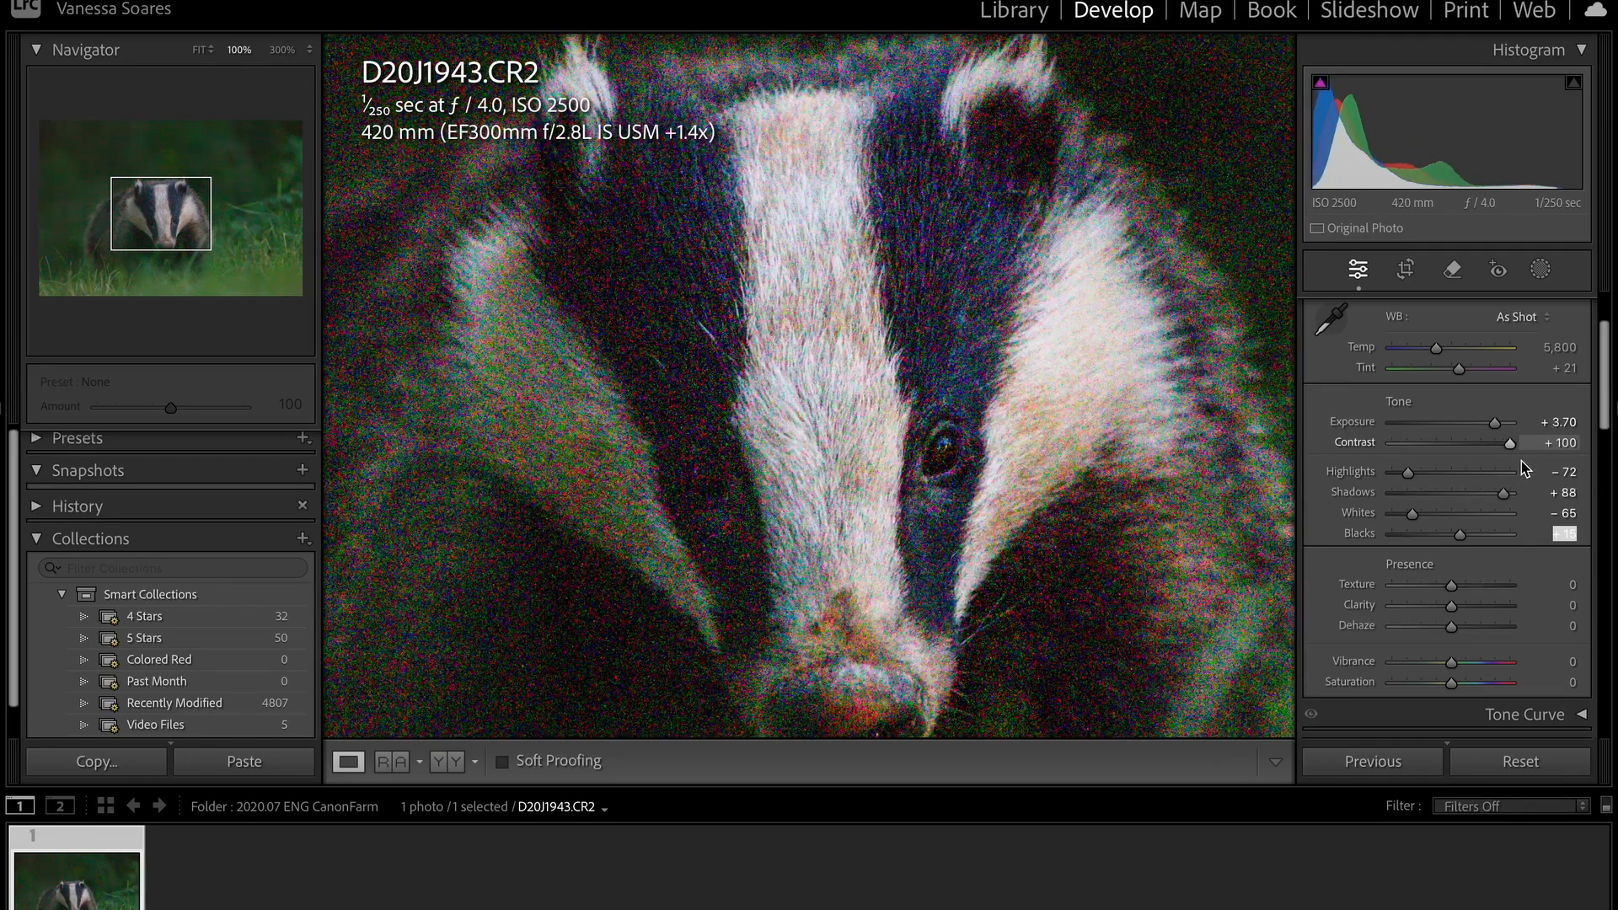
left_click_drag(1520, 462, 1471, 462)
key("ctrl+z")
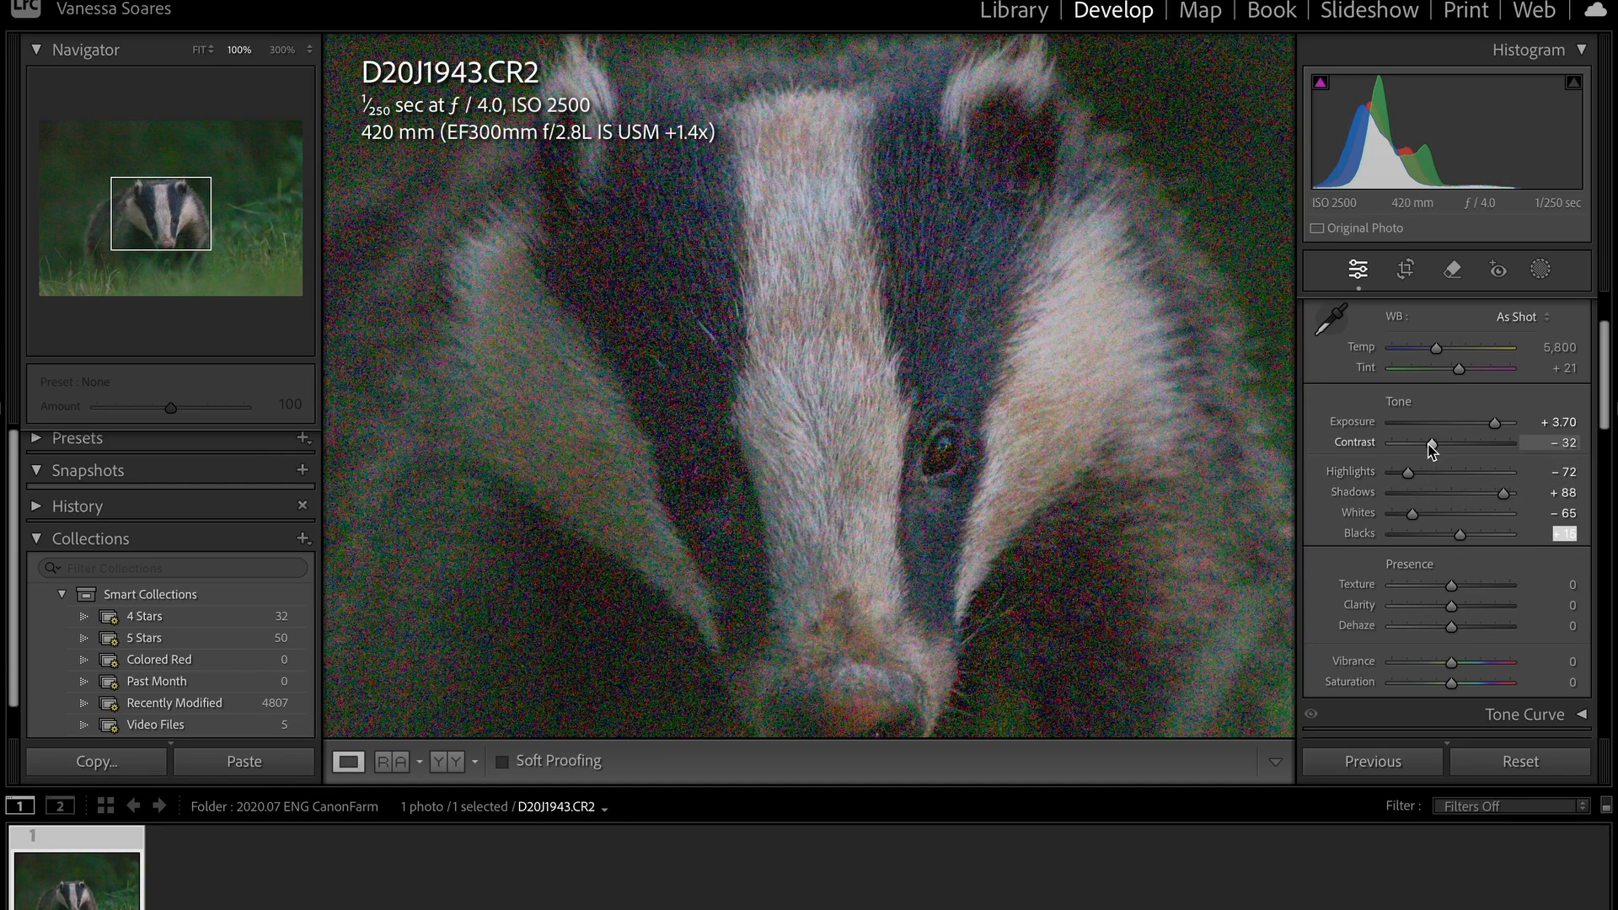
mouse_move(1433, 448)
left_mouse_down()
mouse_move(1408, 449)
mouse_move(1436, 448)
left_mouse_up()
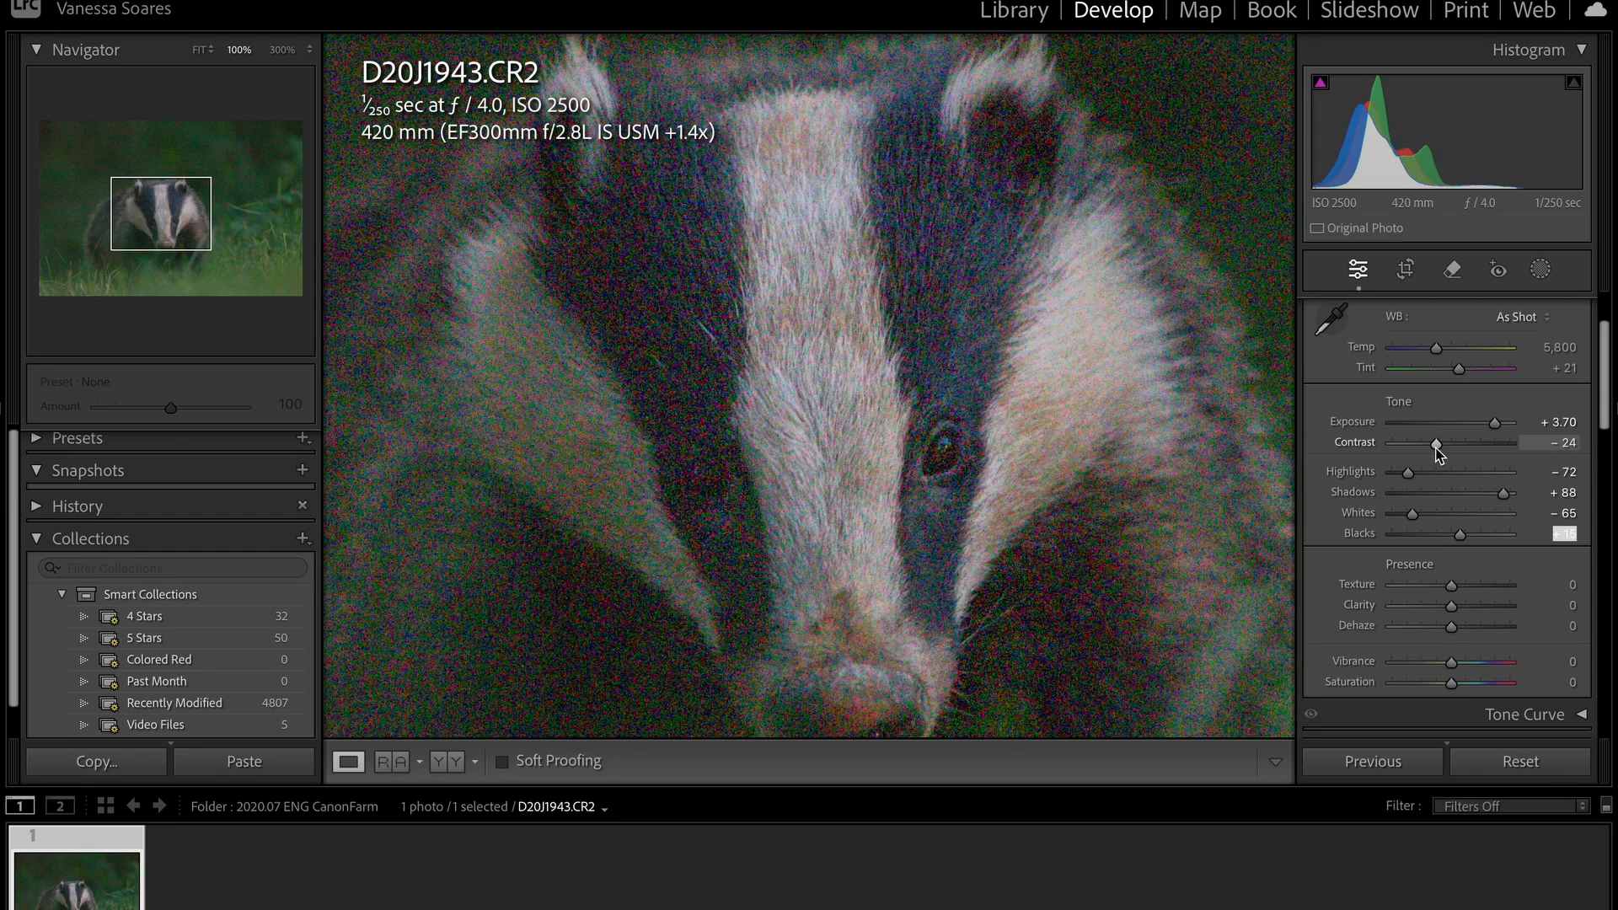
left_click(810, 516)
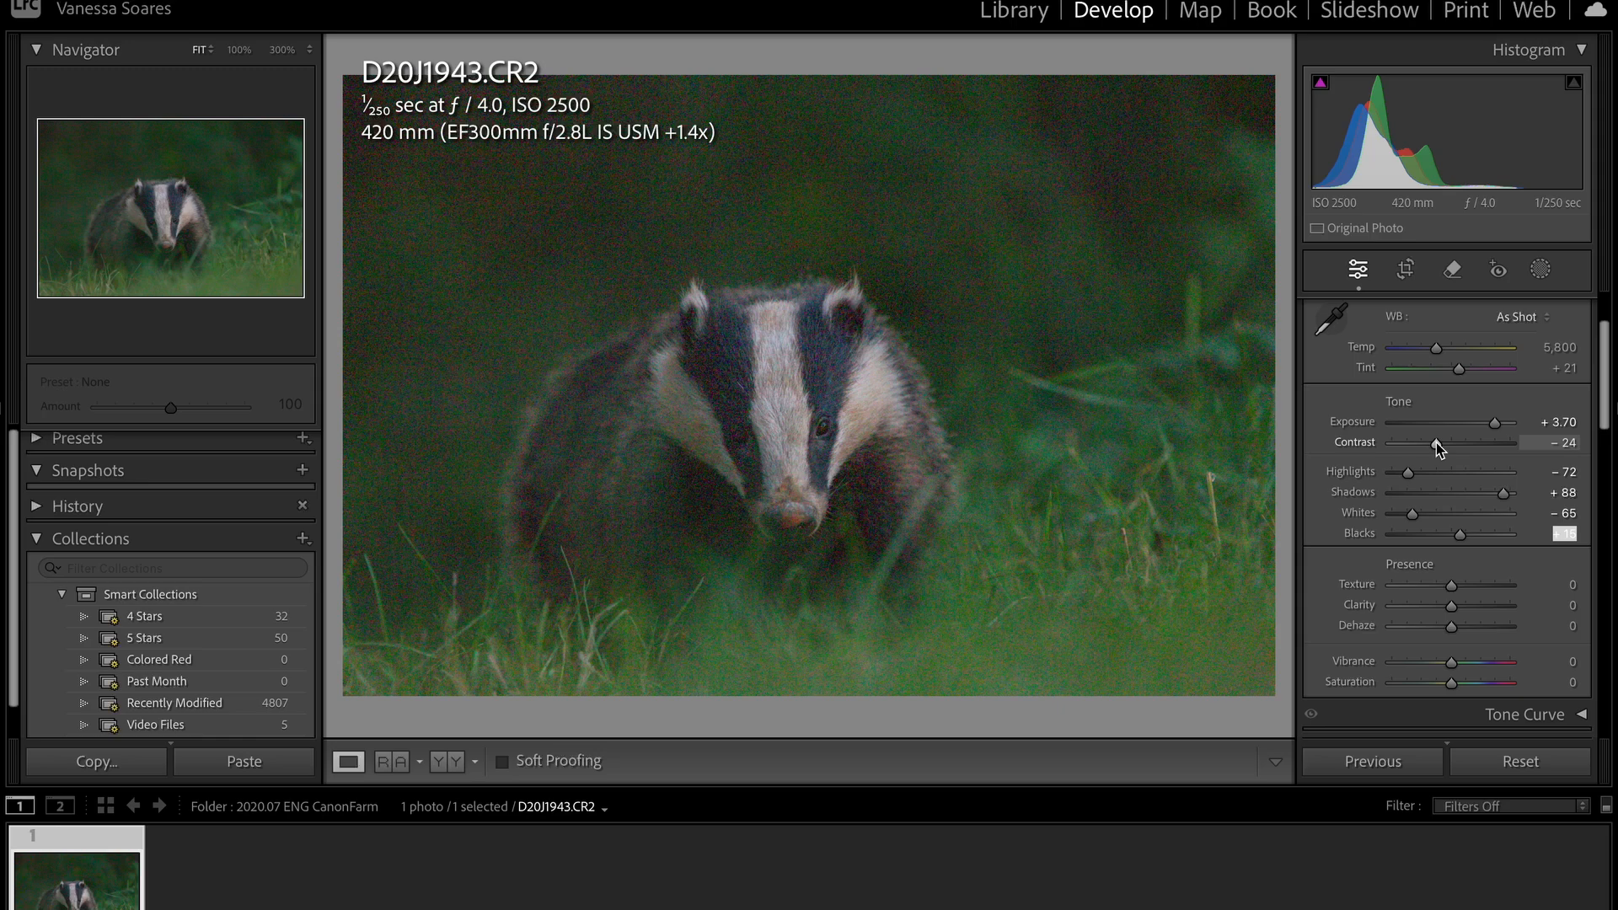
double_click(1436, 442)
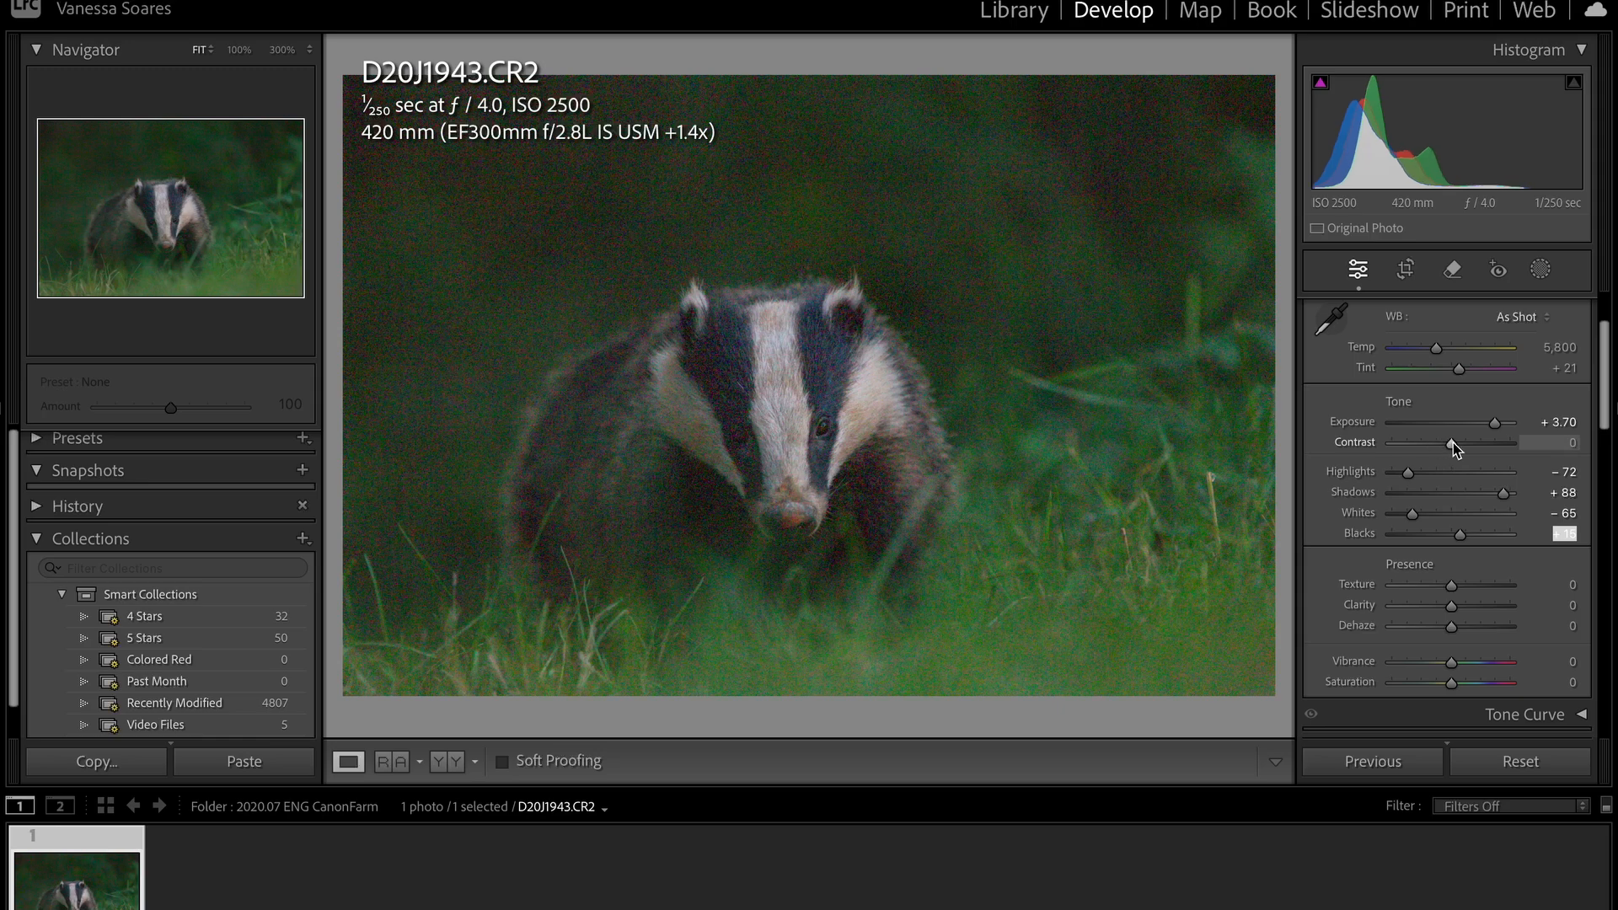
left_click_drag(1453, 442, 1438, 450)
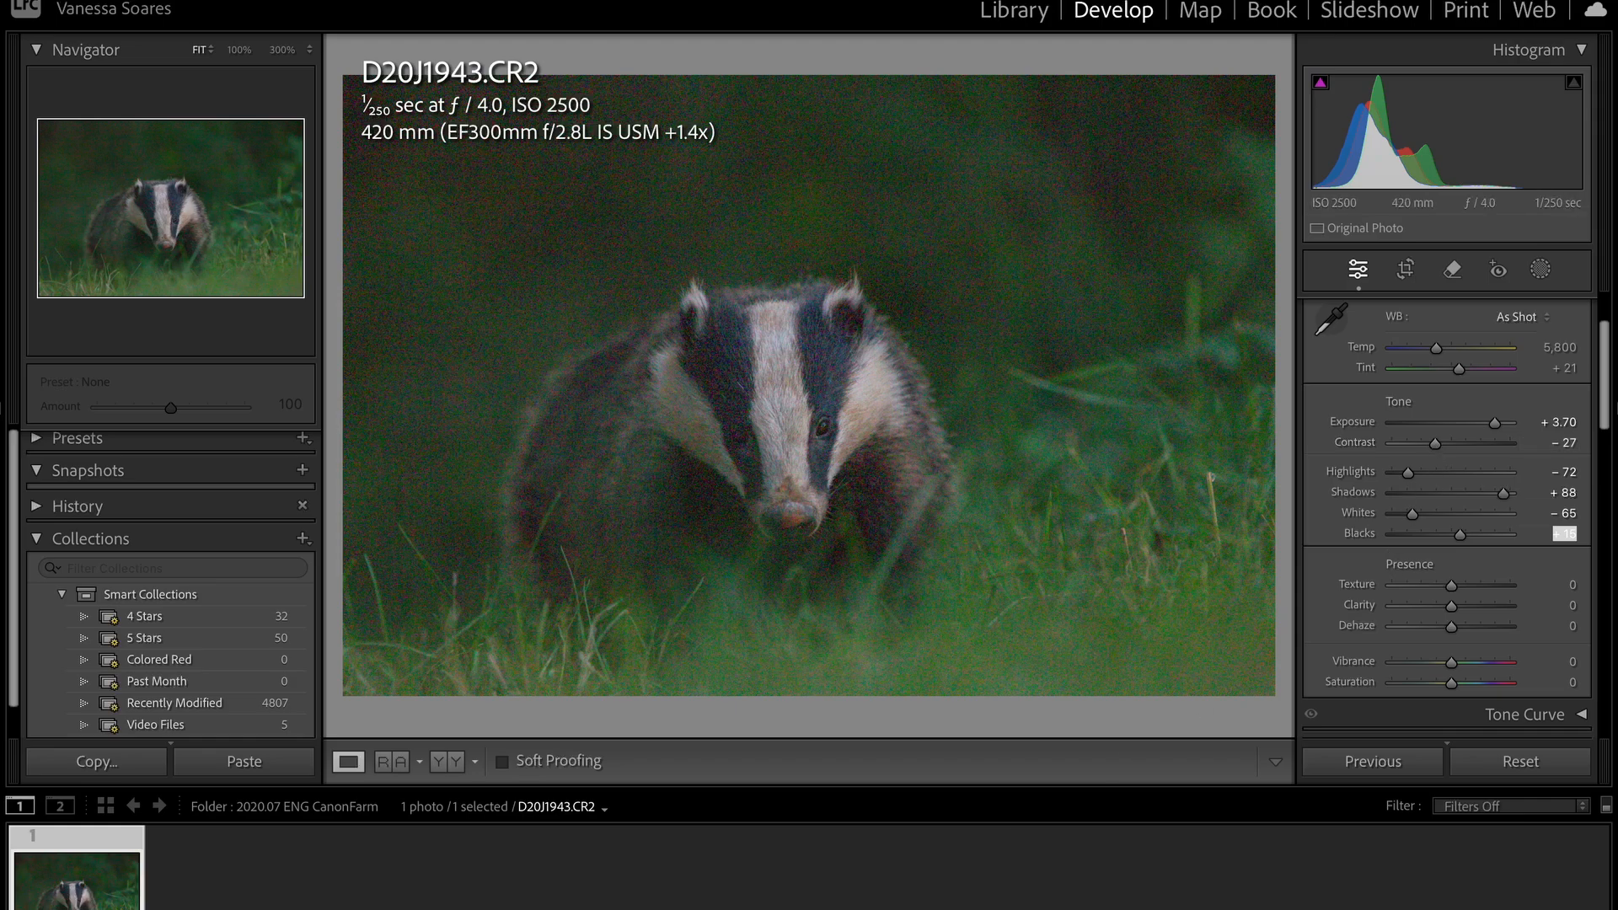
- Examine the noise around the badger's head at 100% and review the sharpening and noise reduction settings
left_click(841, 495)
left_click_drag(968, 325, 896, 603)
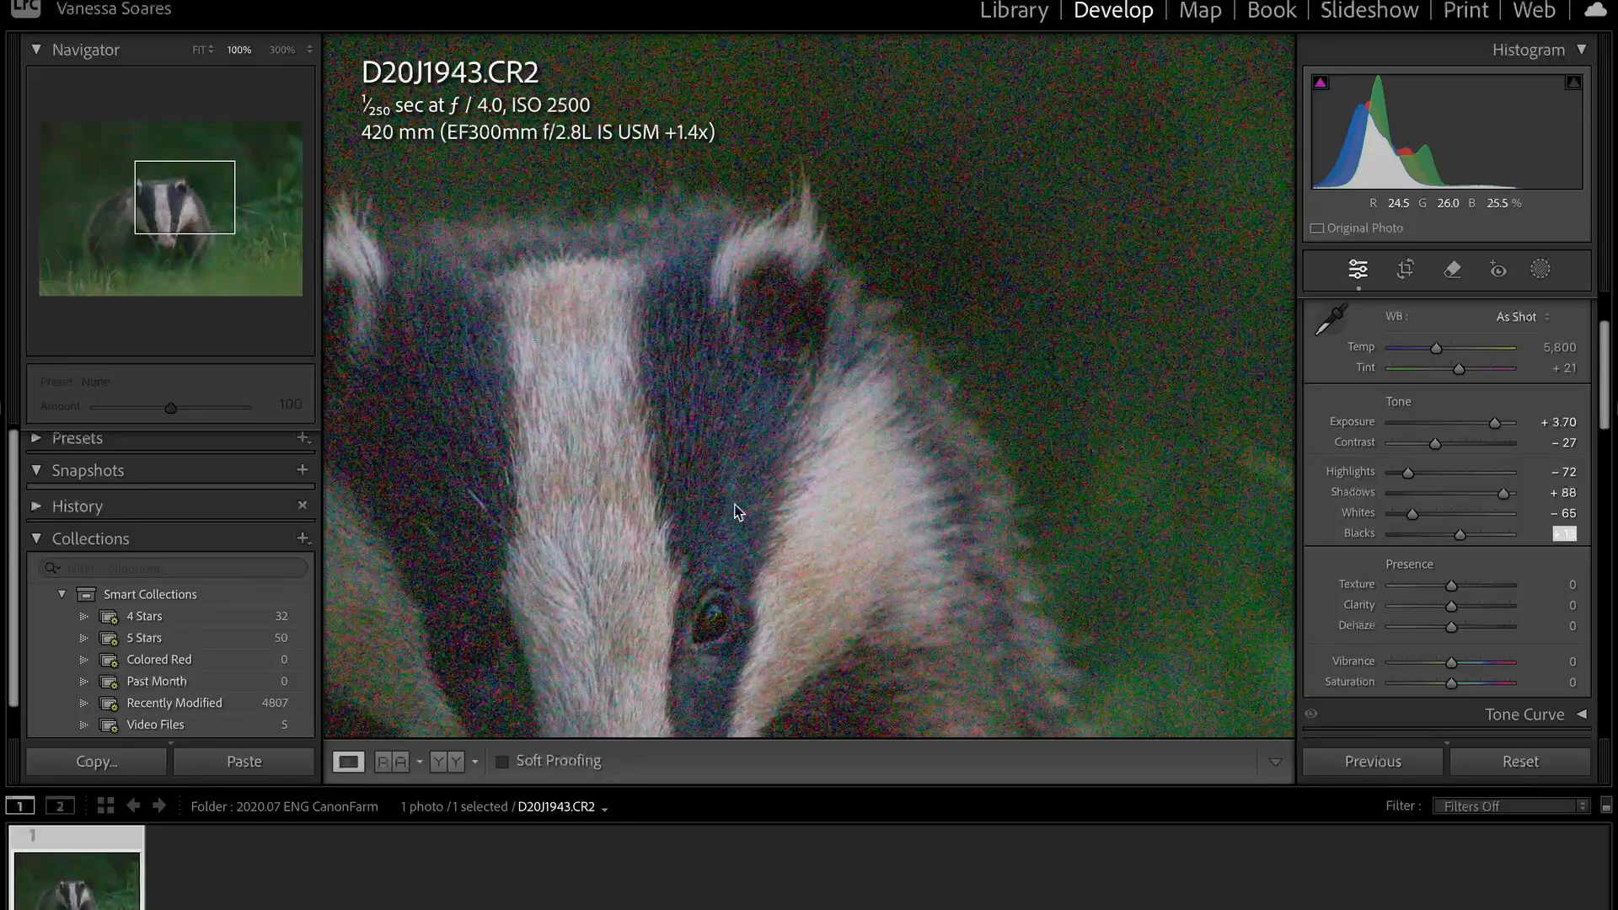
left_click_drag(761, 497, 780, 555)
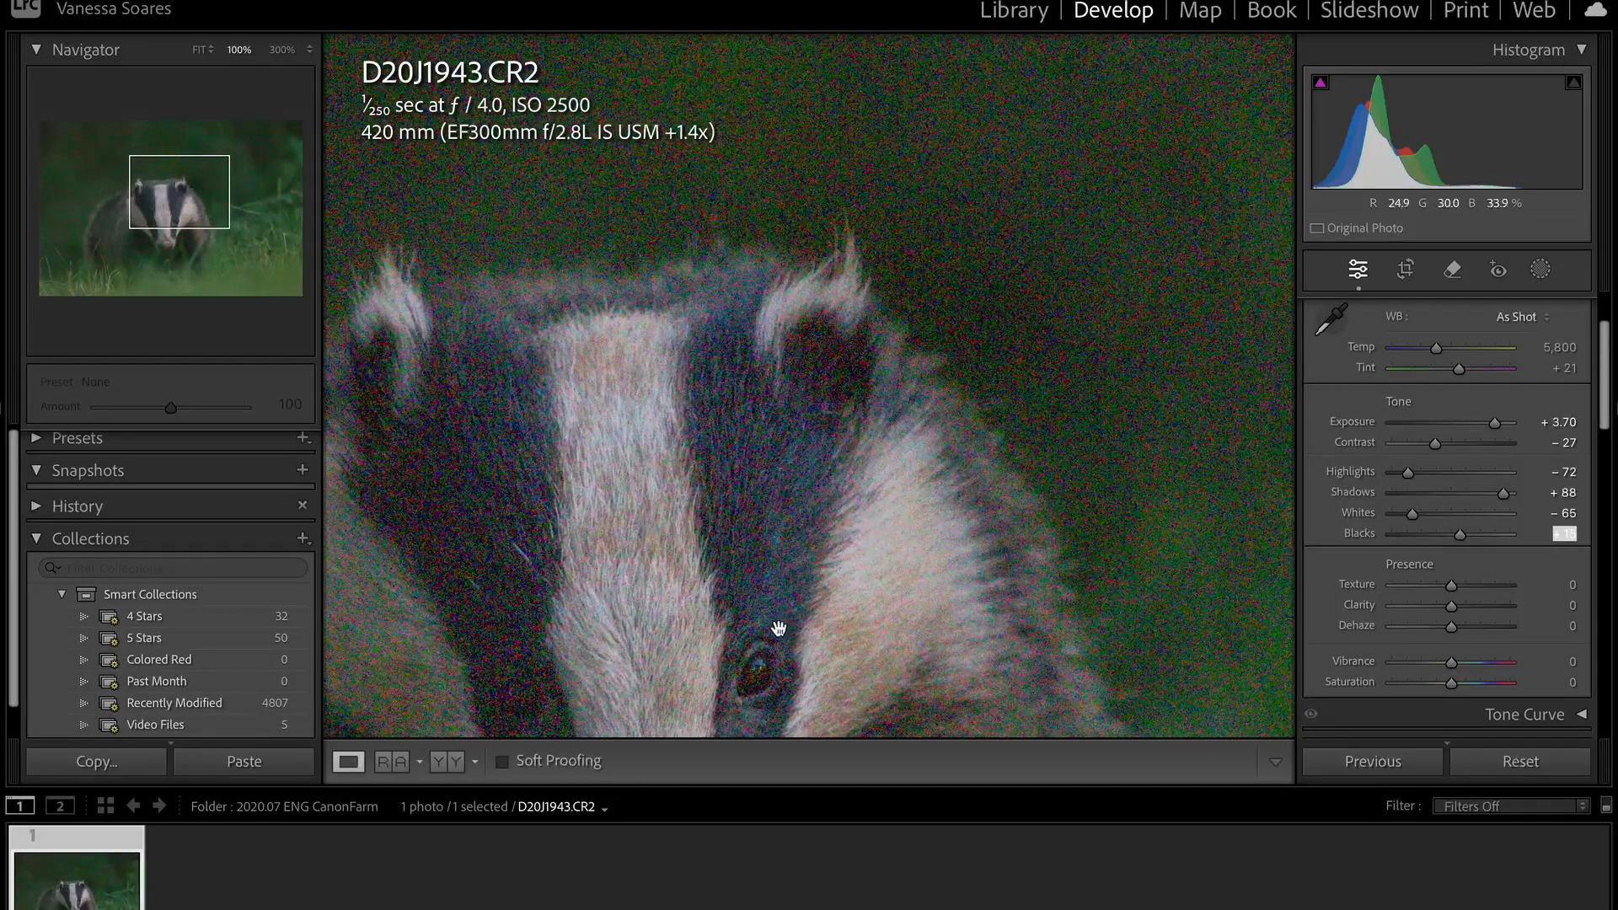
left_click_drag(774, 599, 736, 483)
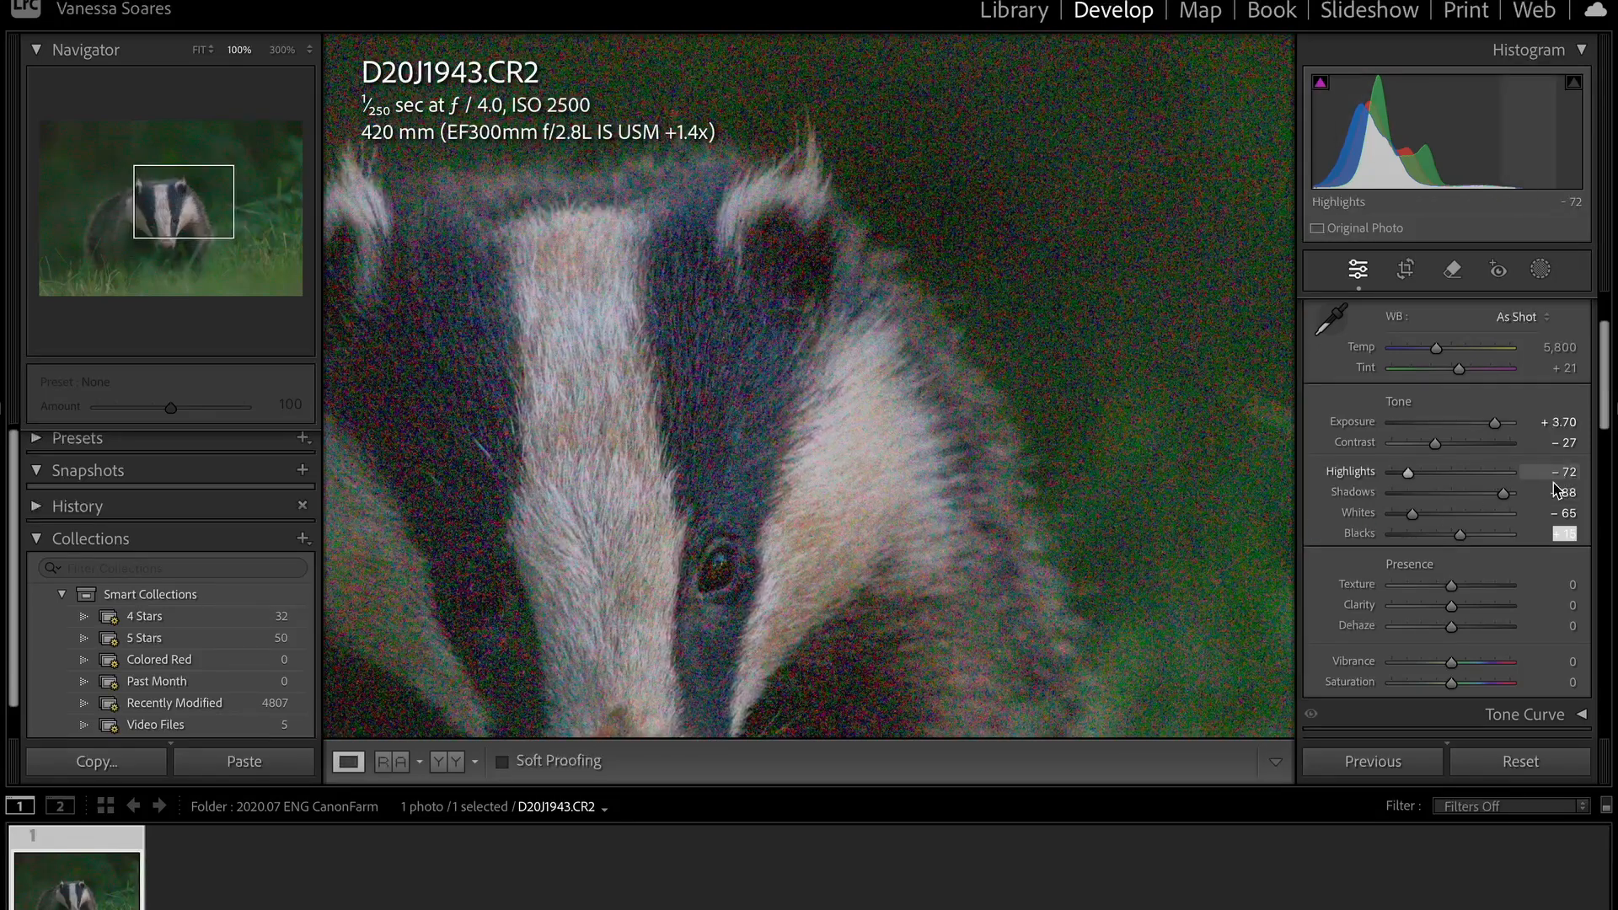
scroll(1549, 487, "down", 2)
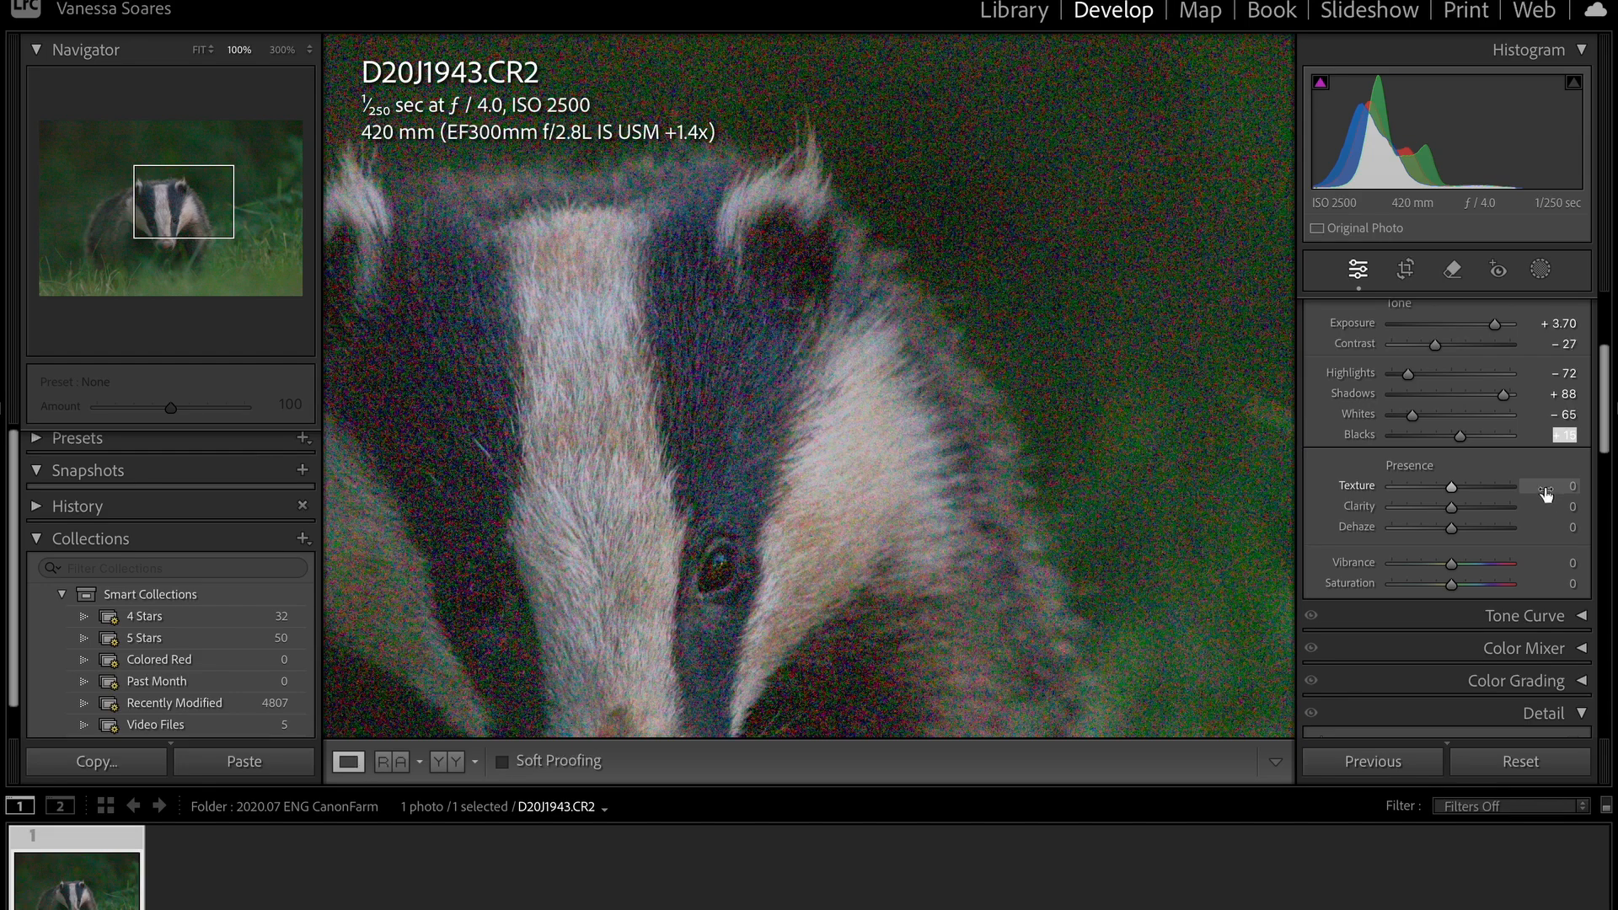
scroll(1517, 512, "down", 10)
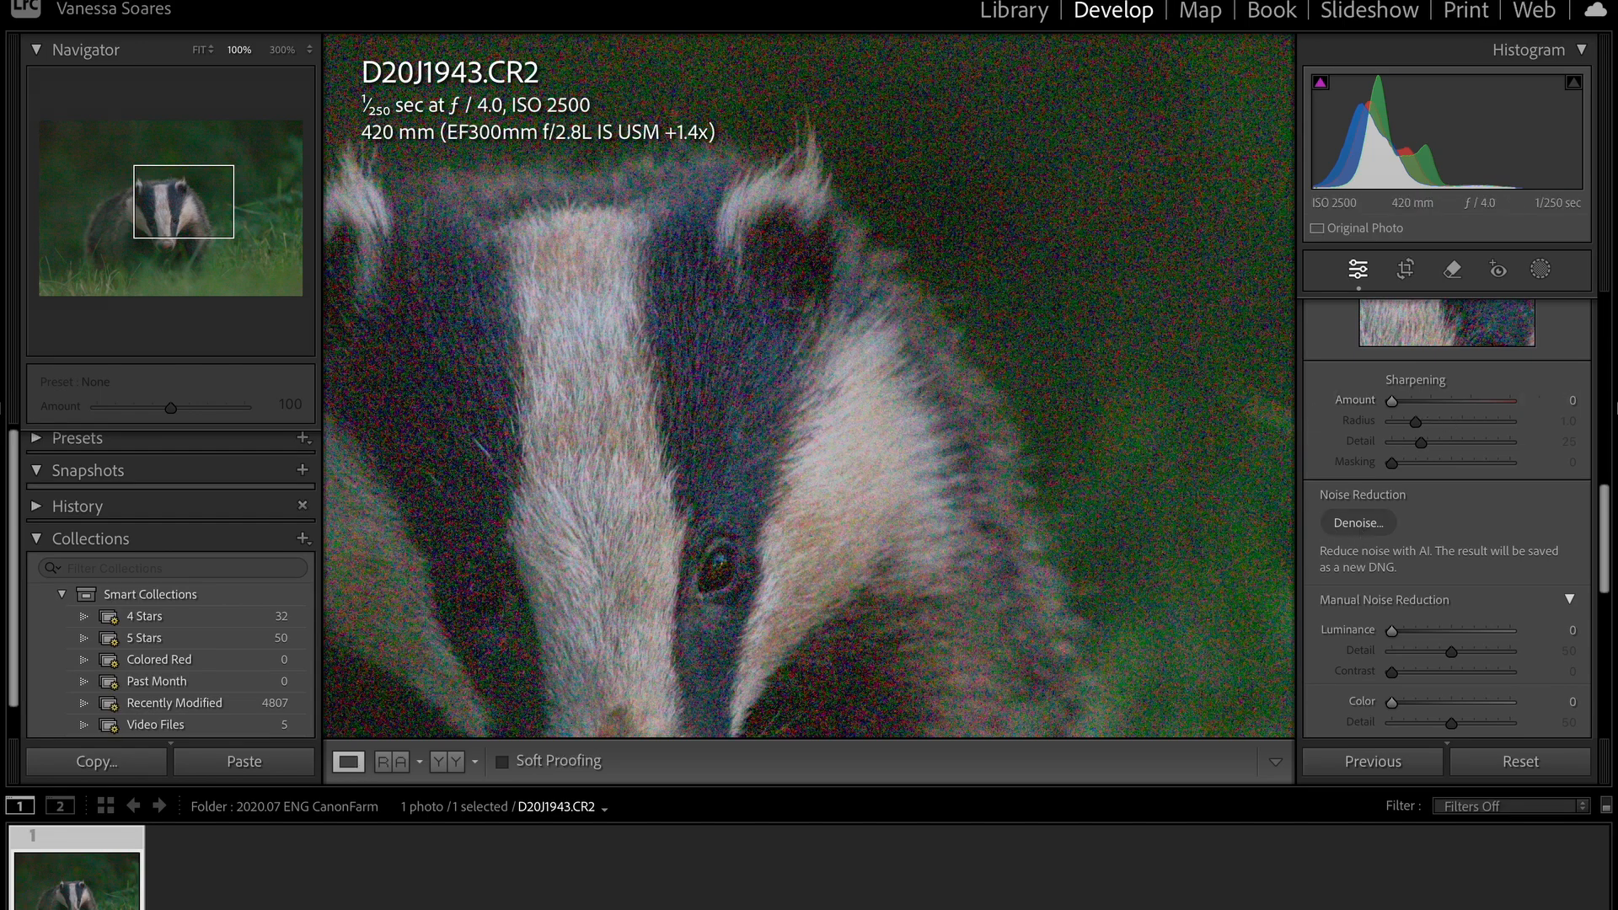
scroll(1606, 541, "up", 10)
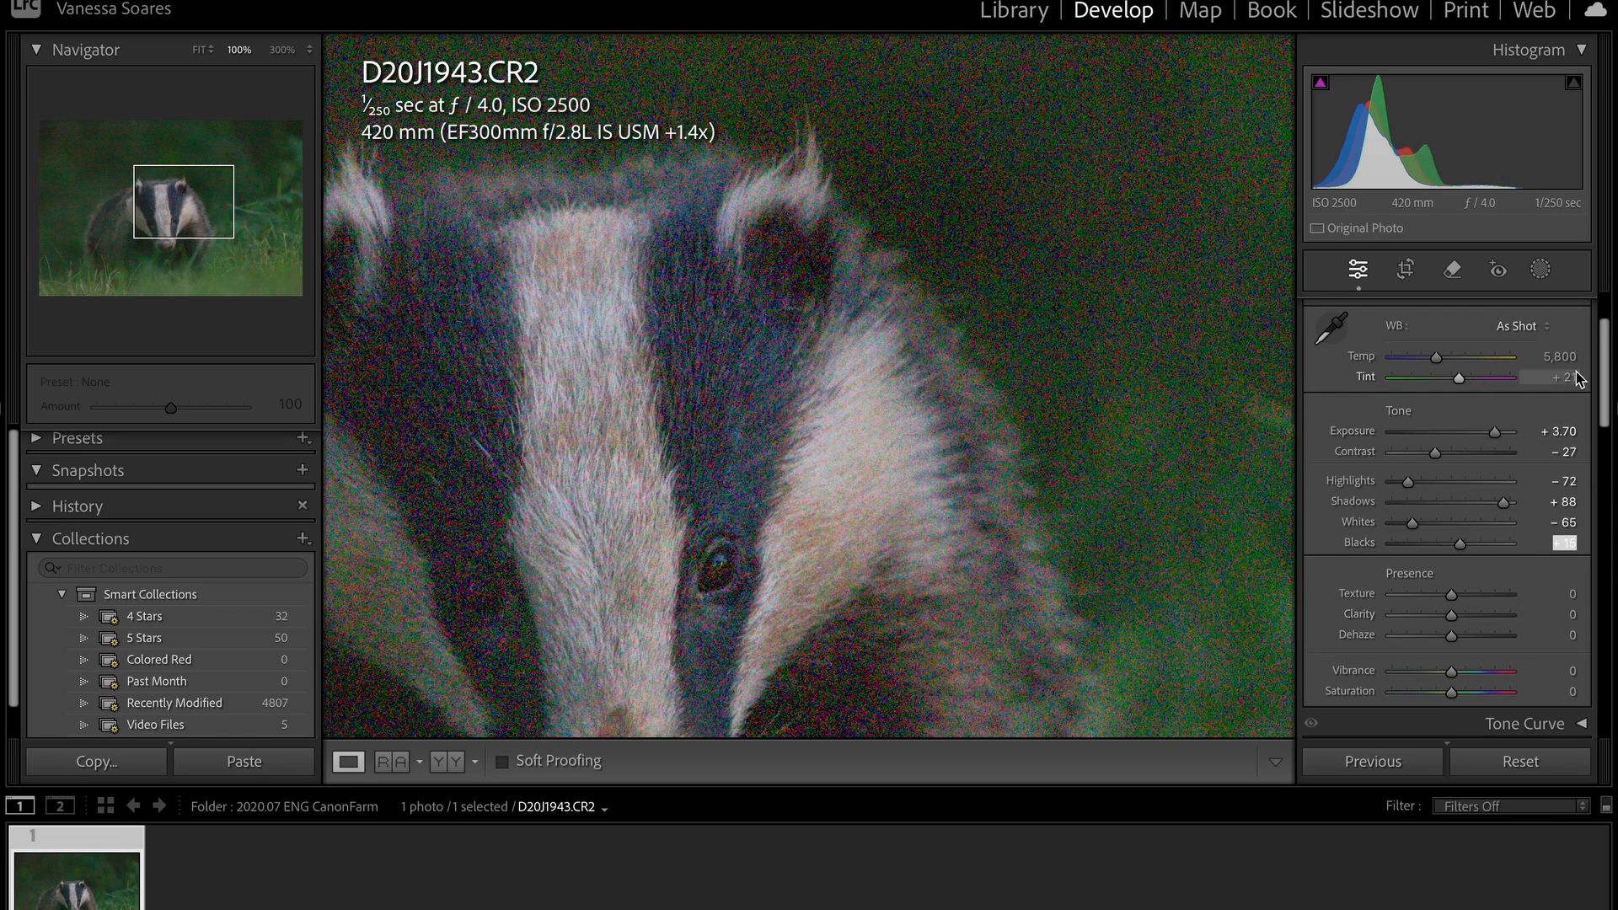
- Open AI Denoise for the photo and inspect the preview of the badger's forehead and ear at Amount 100
left_click_drag(1609, 354, 1599, 508)
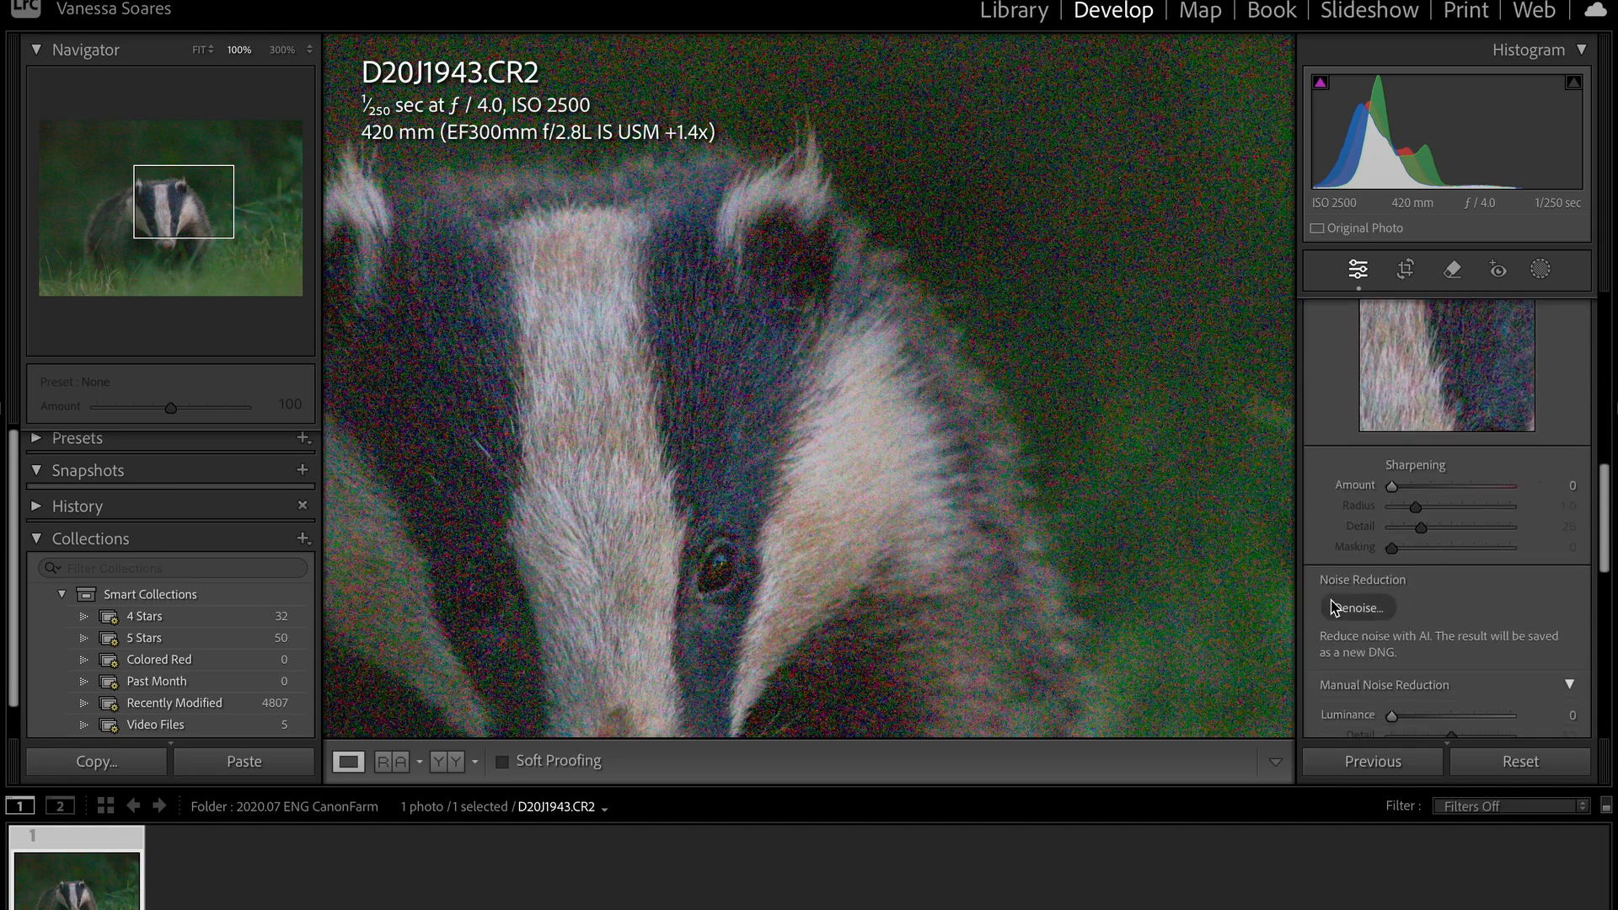
left_click(1358, 607)
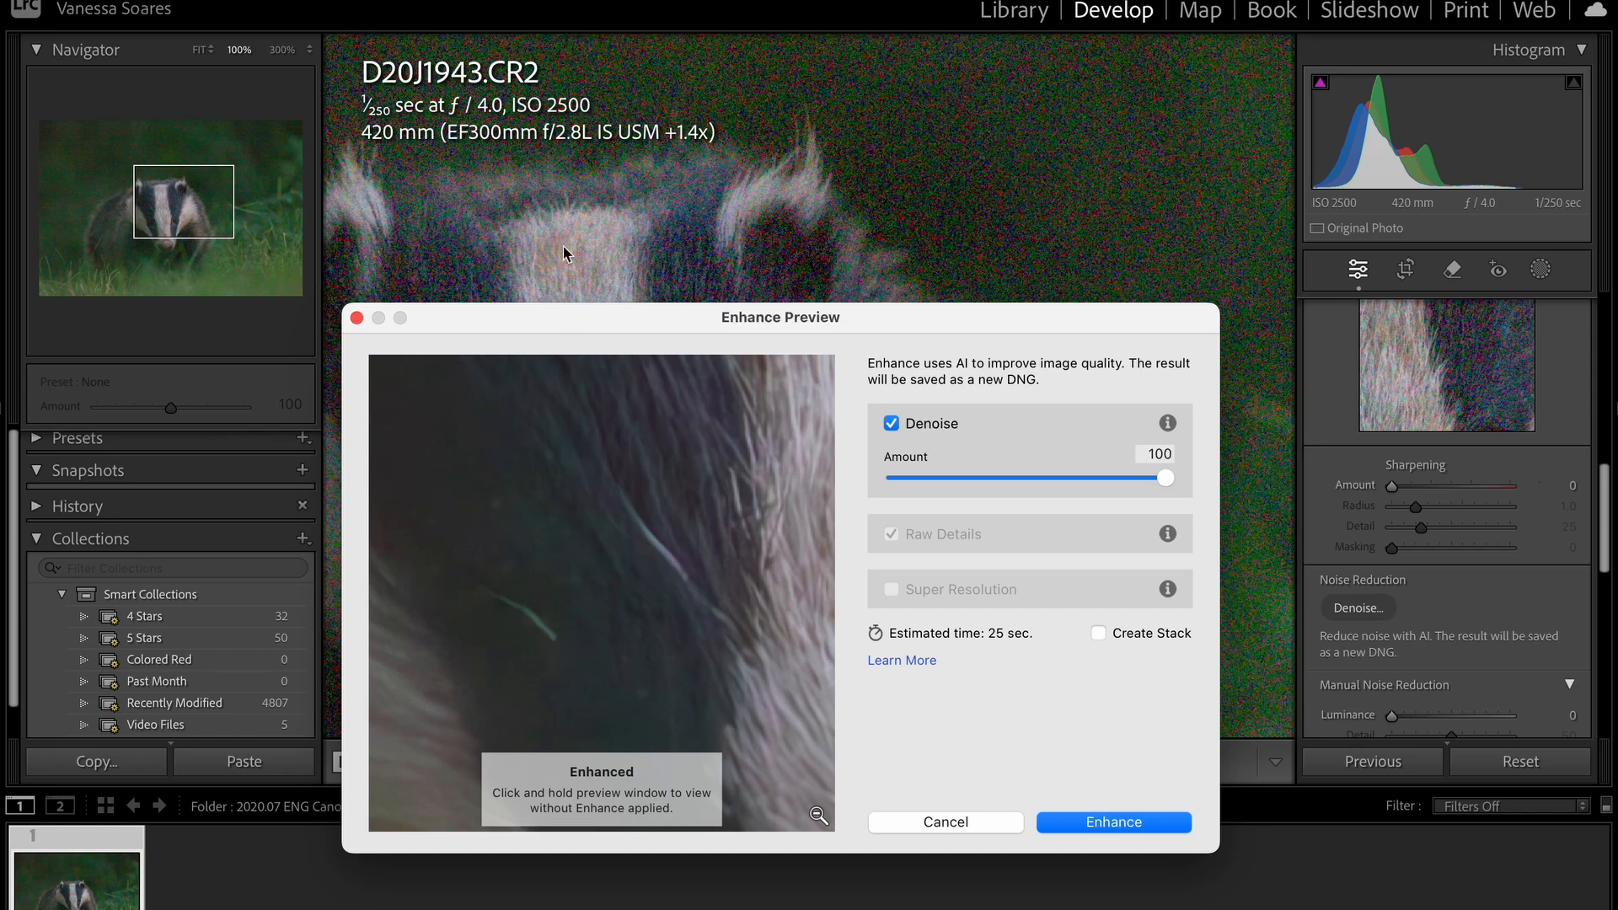
left_click_drag(745, 415, 428, 893)
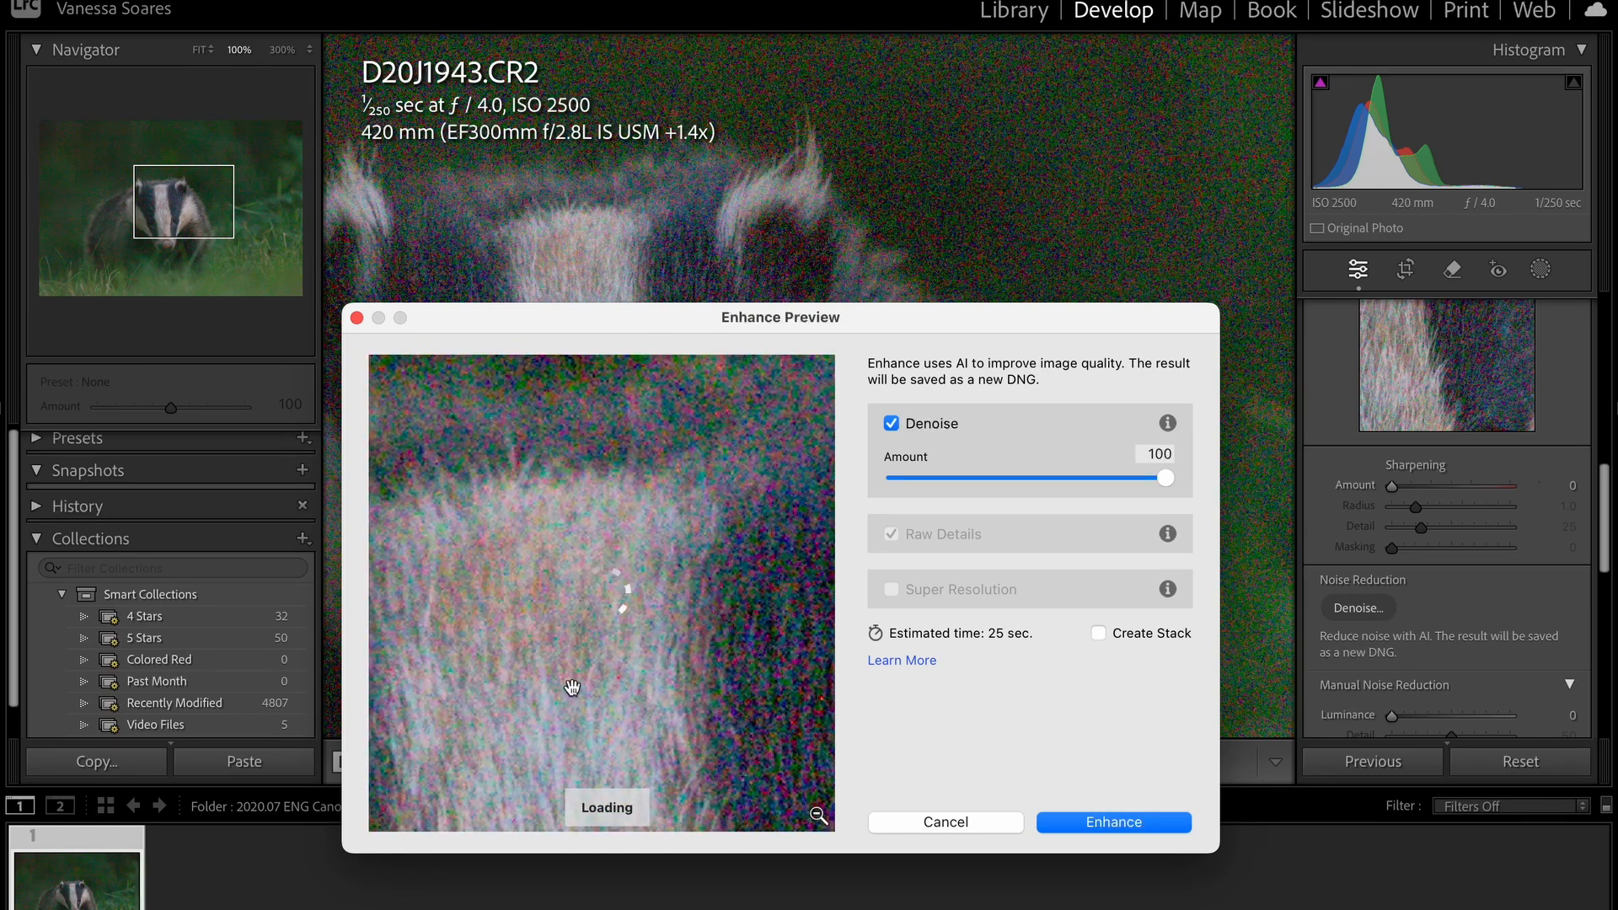
left_click(818, 815)
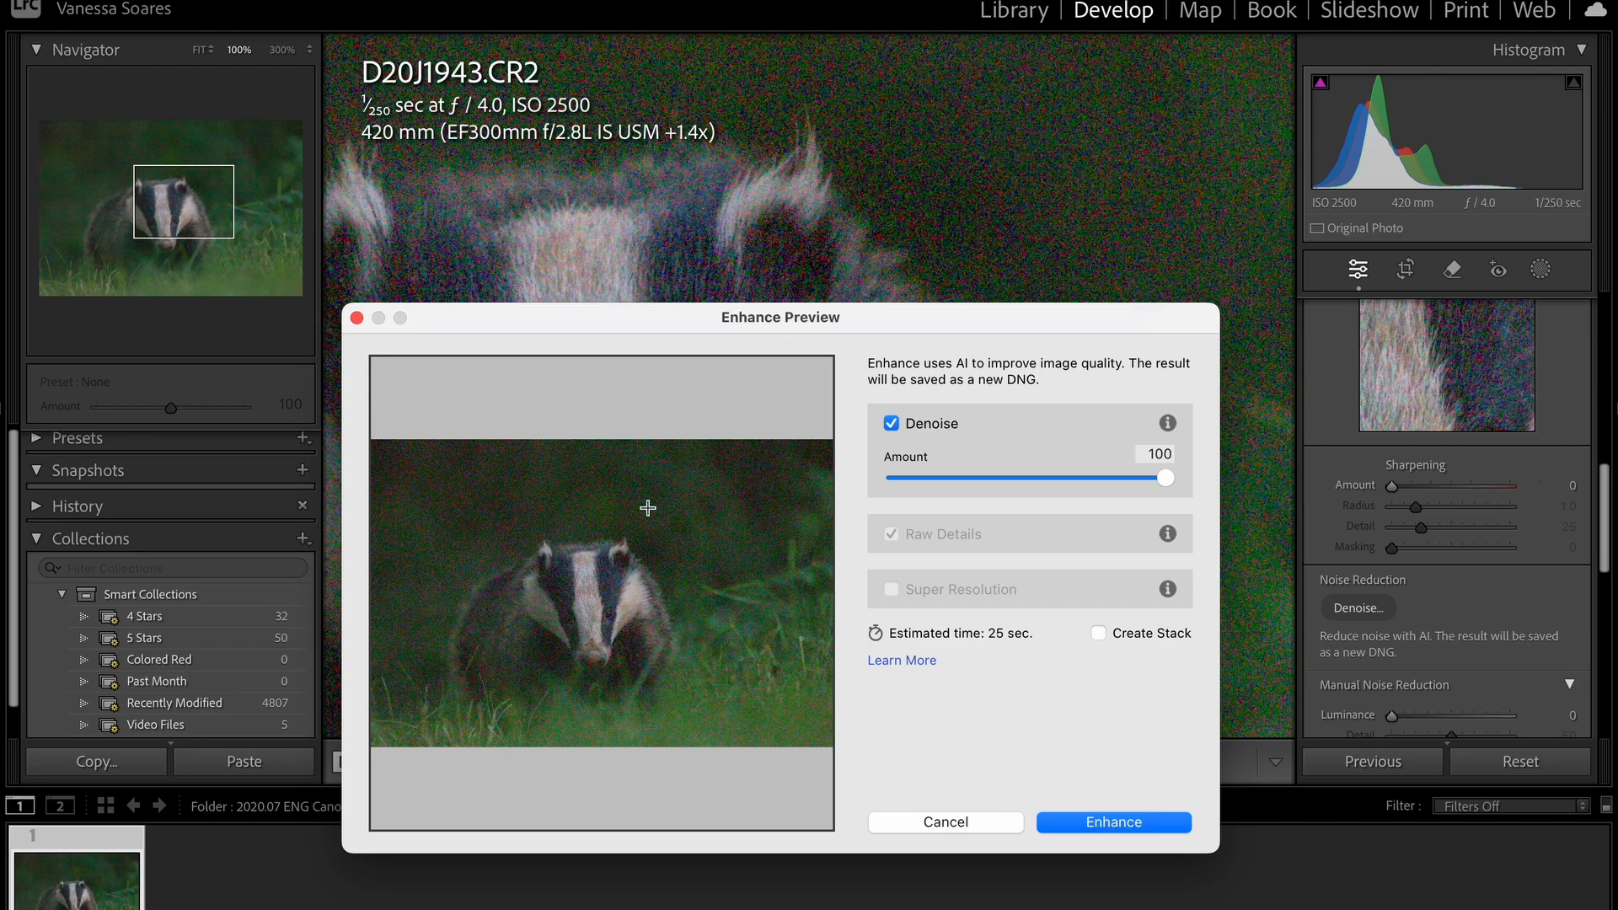
left_click(627, 552)
left_click_drag(649, 448, 696, 512)
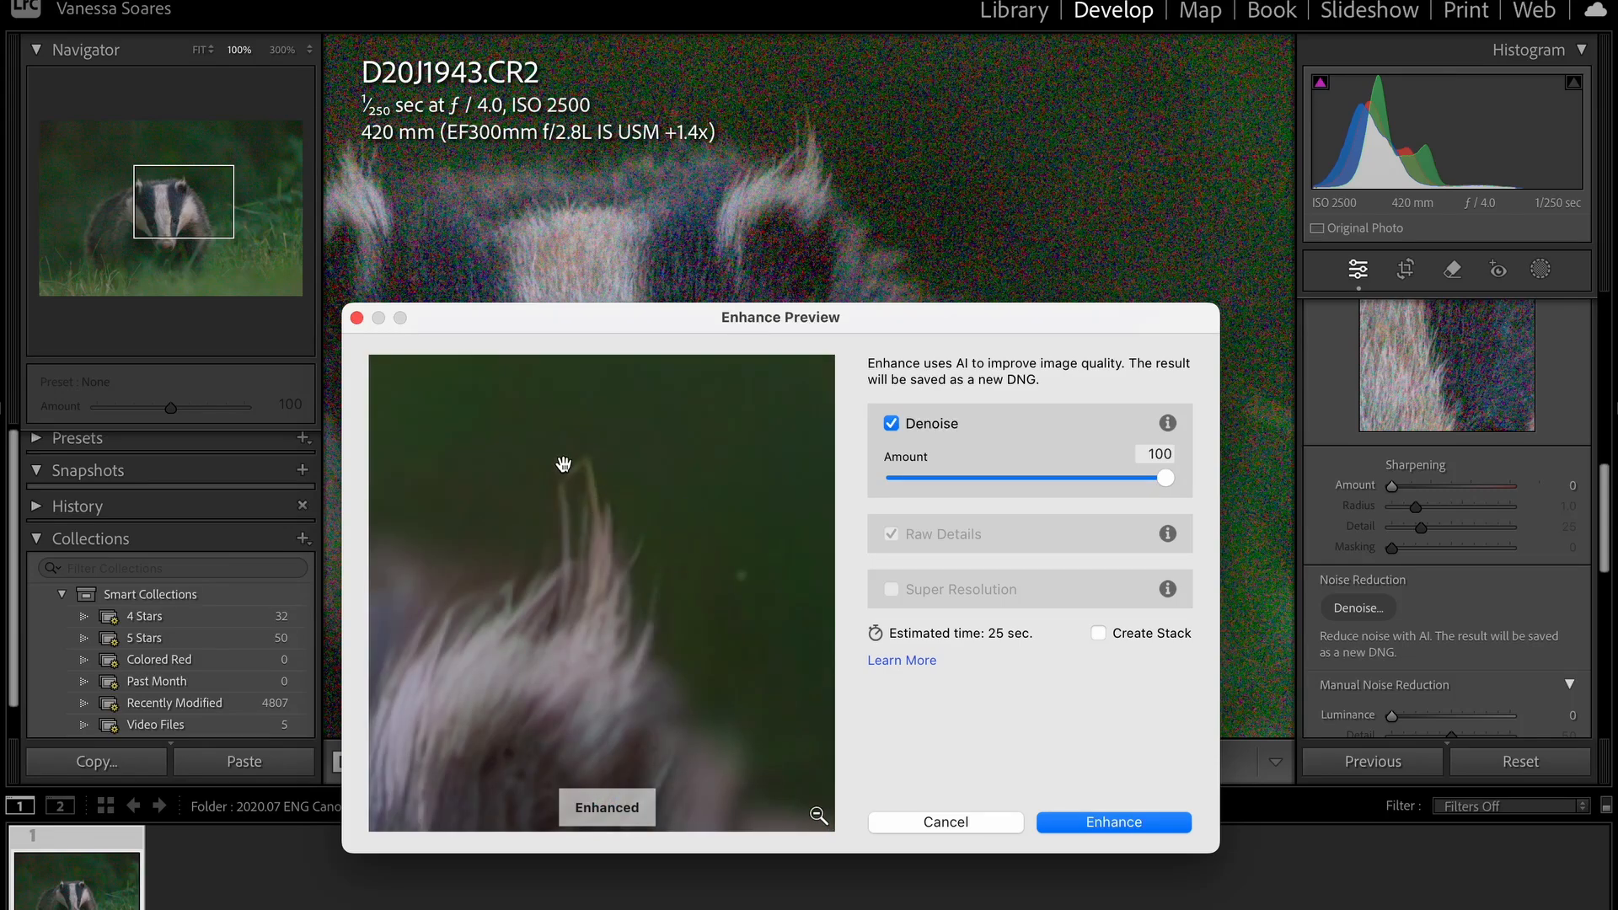
left_click(727, 493)
- Test the Denoise Amount at 1 and compare the ear preview with the version without Enhance
mouse_move(1163, 483)
left_mouse_down()
mouse_move(908, 487)
mouse_move(1180, 497)
left_mouse_up()
left_click_drag(899, 501, 817, 489)
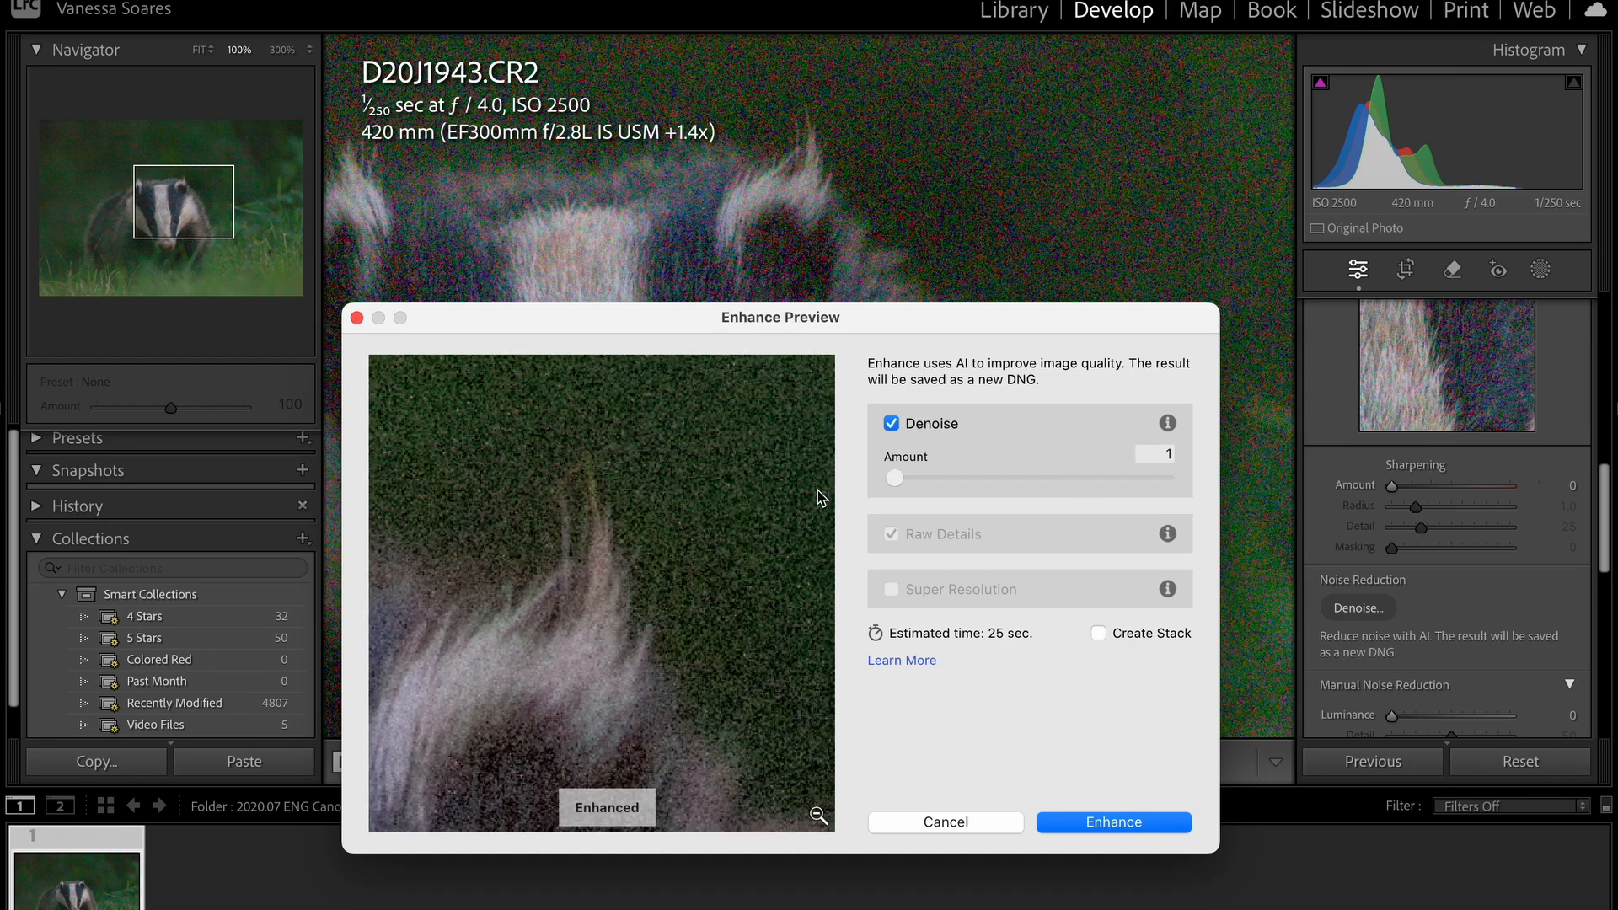
left_click(734, 490)
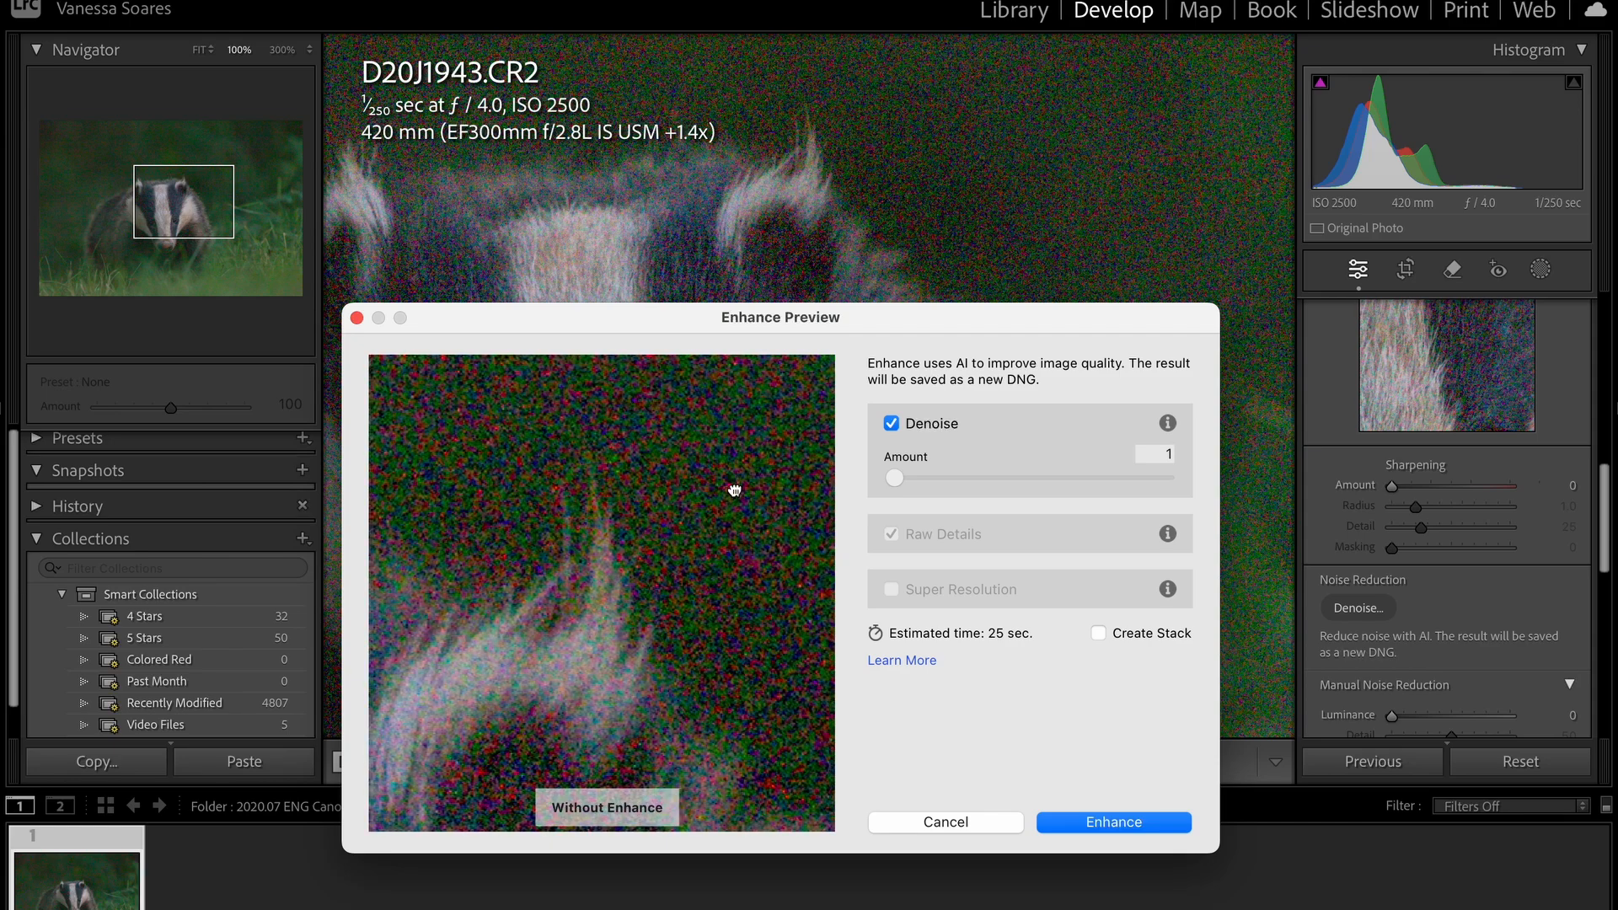
left_click_drag(734, 490, 754, 494)
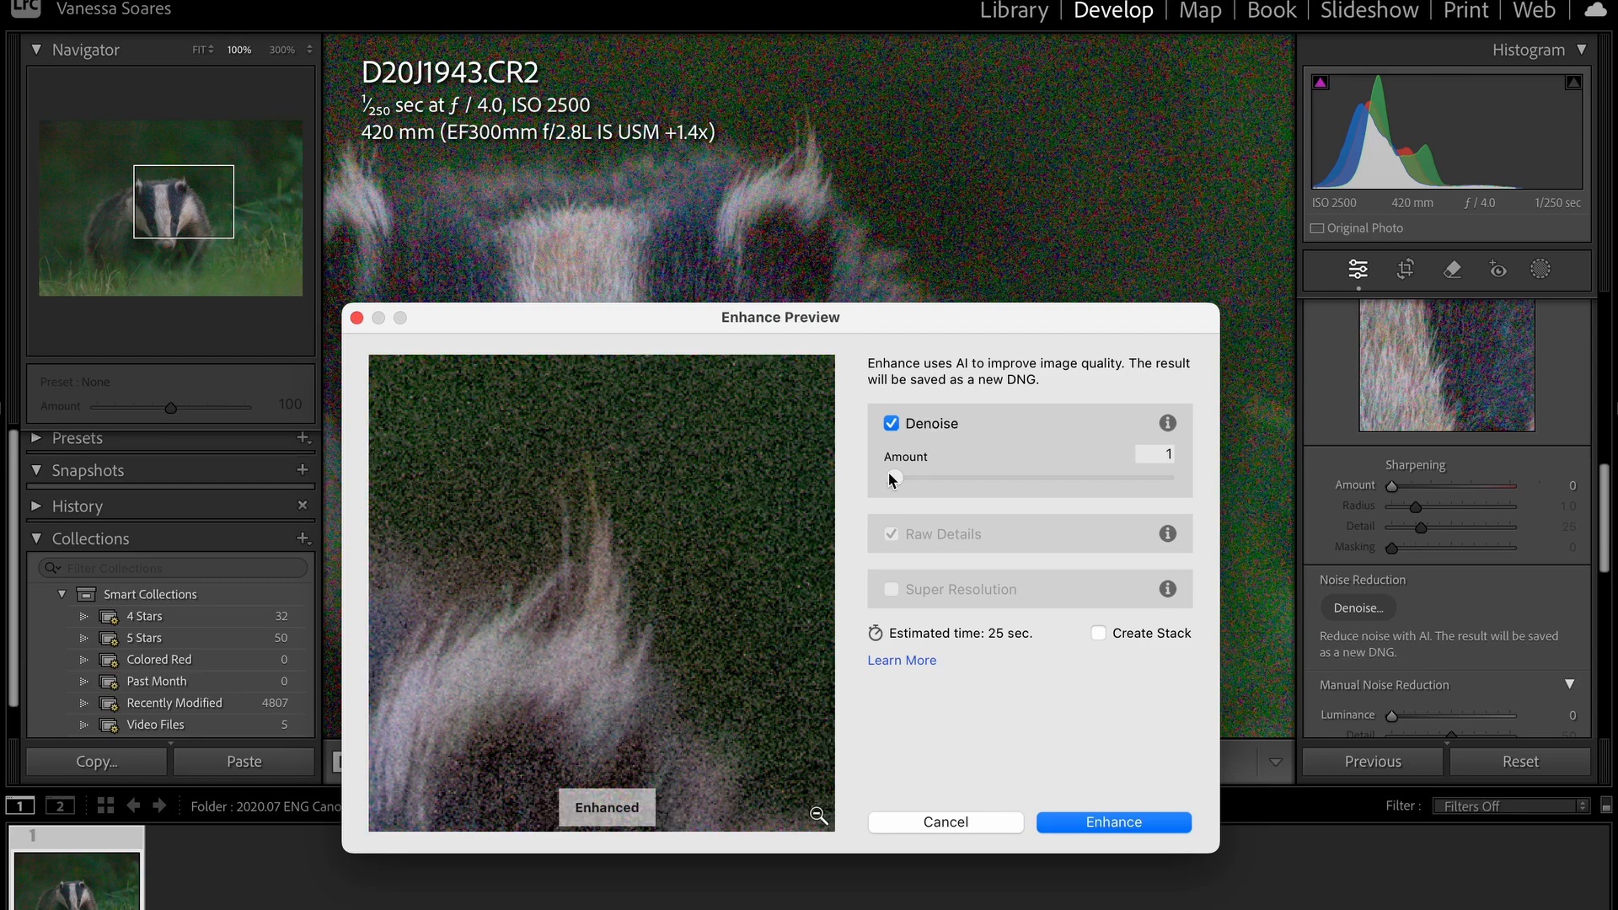
- Test the Denoise Amount at 75, settle slightly lower, and create the enhanced DNG
left_click_drag(897, 482, 968, 491)
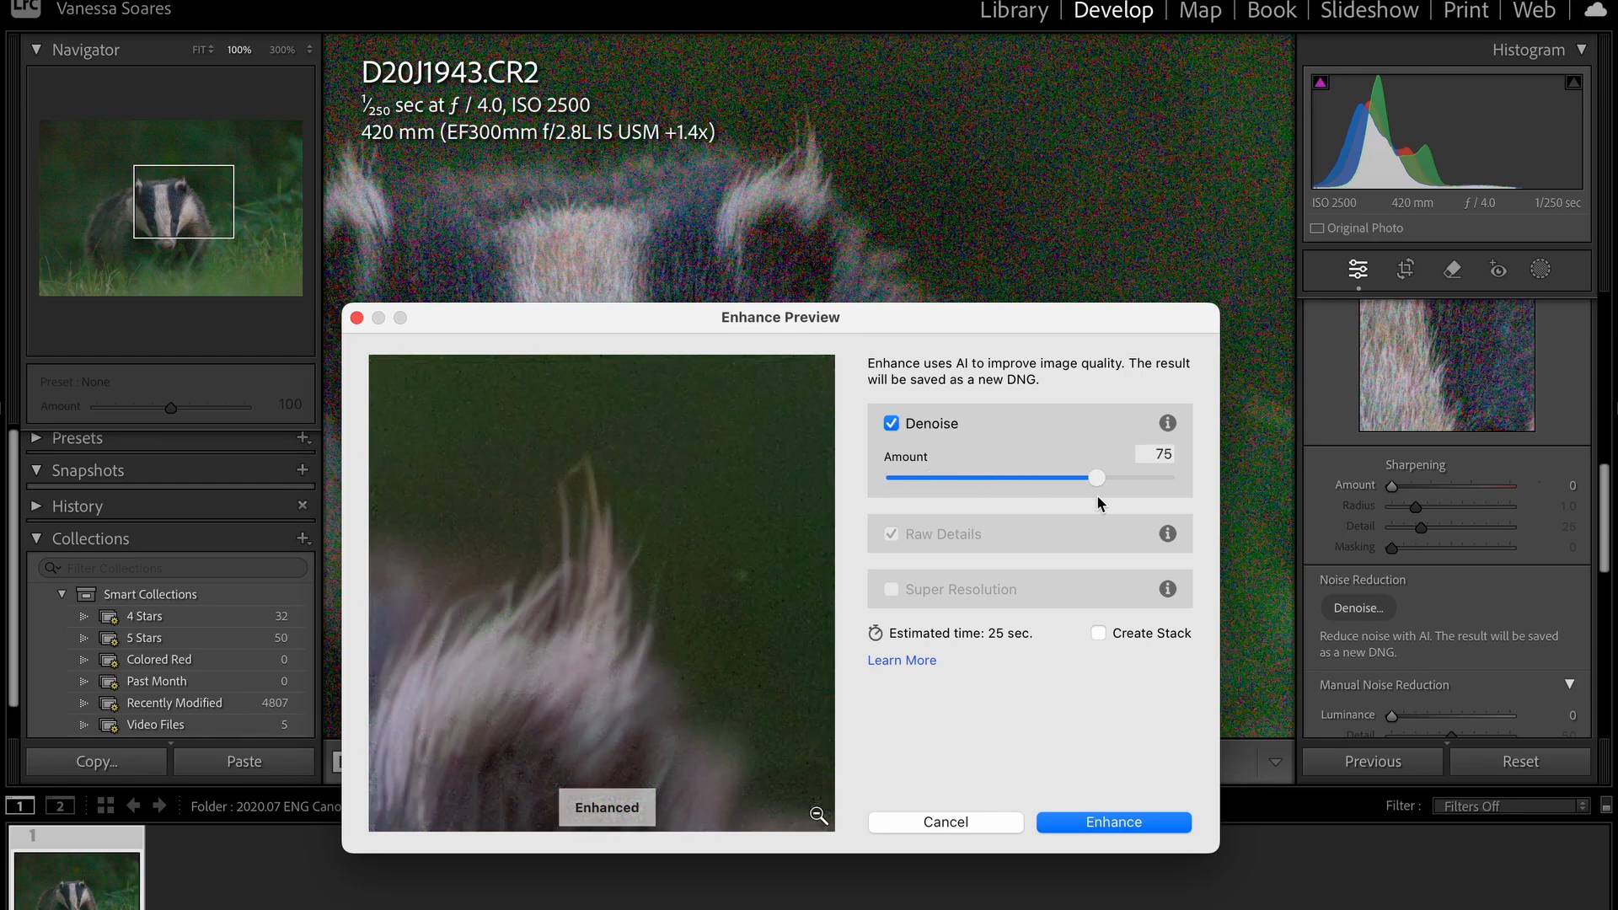
left_click_drag(1096, 495, 1063, 495)
left_click(716, 514)
left_click(1124, 823)
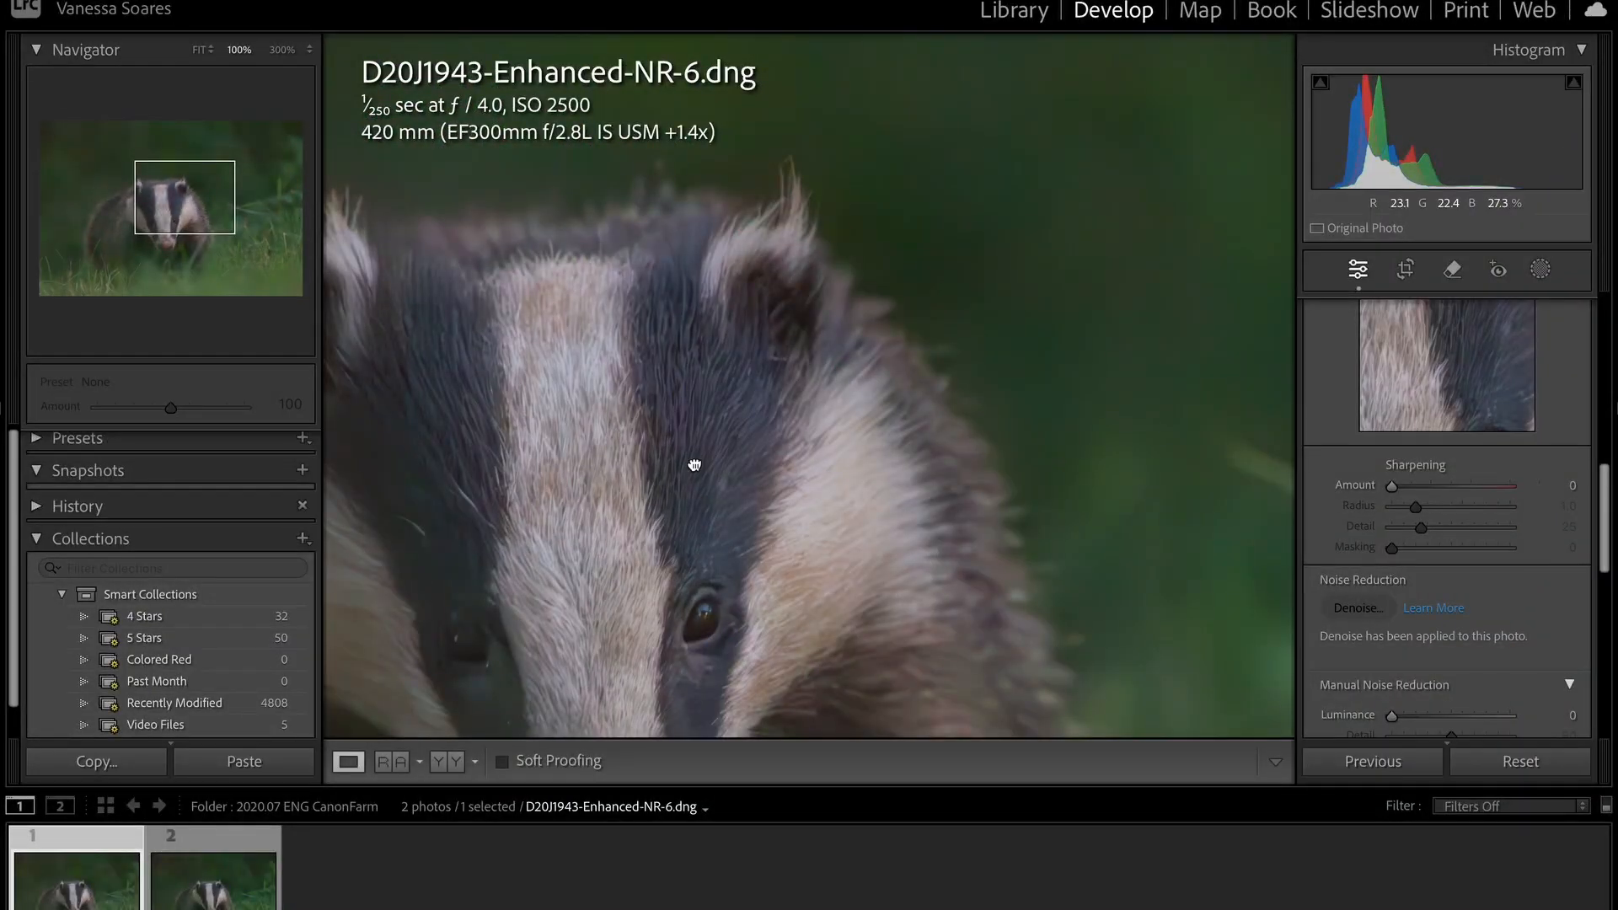
- Examine the denoised badger's fur, ears, eyes and nose at 100%, comparing with the full-frame view
left_click_drag(695, 465, 699, 456)
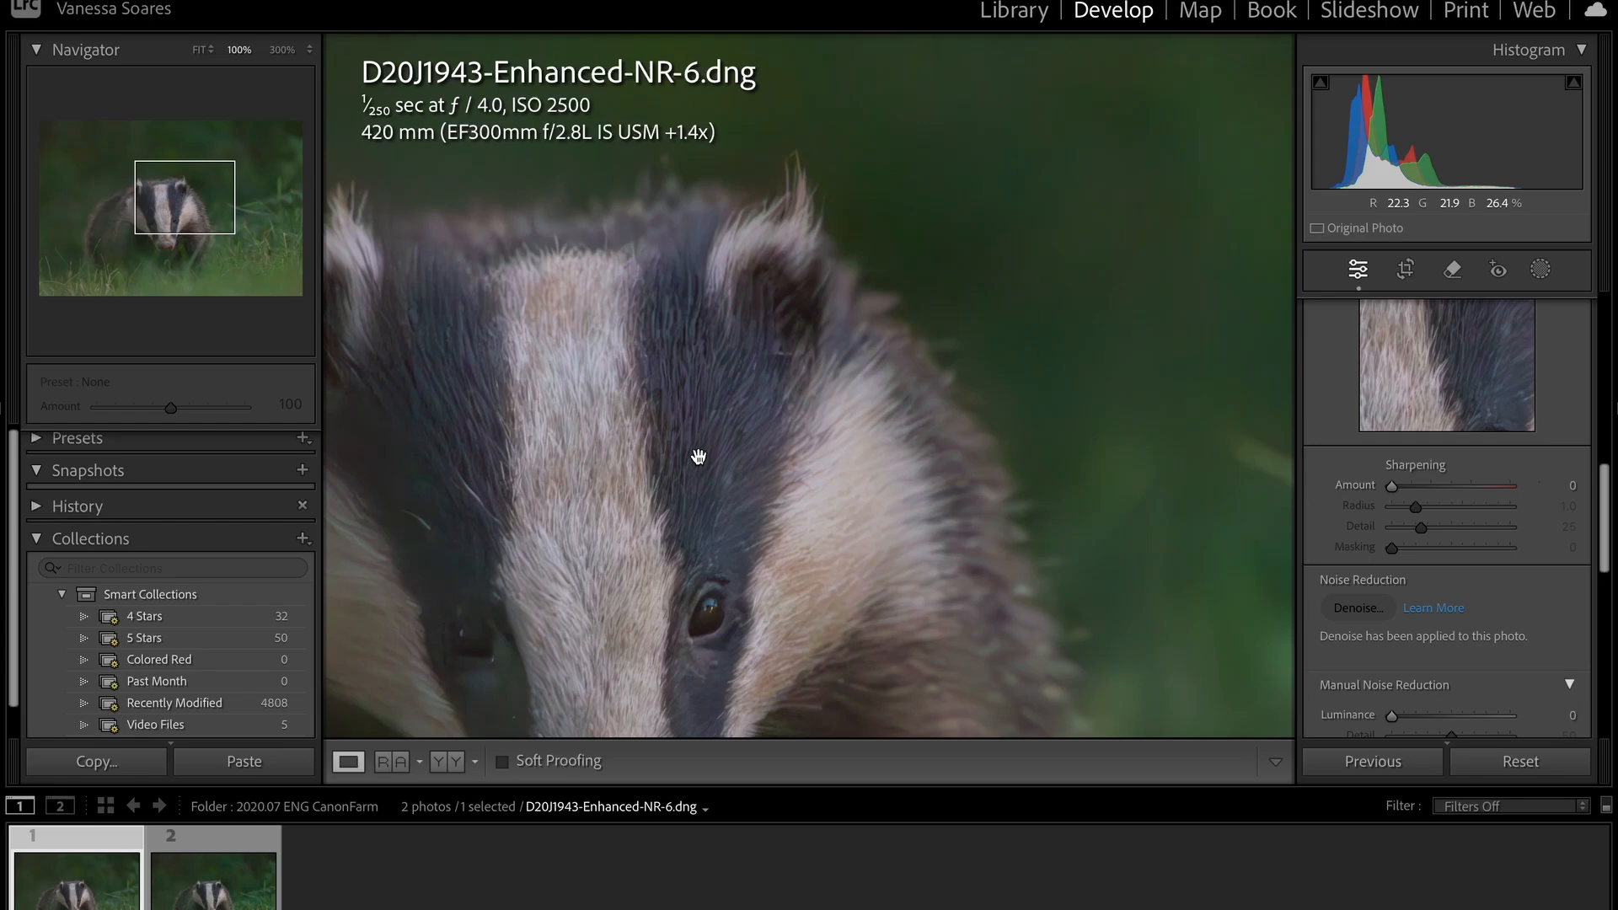
left_click_drag(859, 261, 957, 242)
left_click(896, 289)
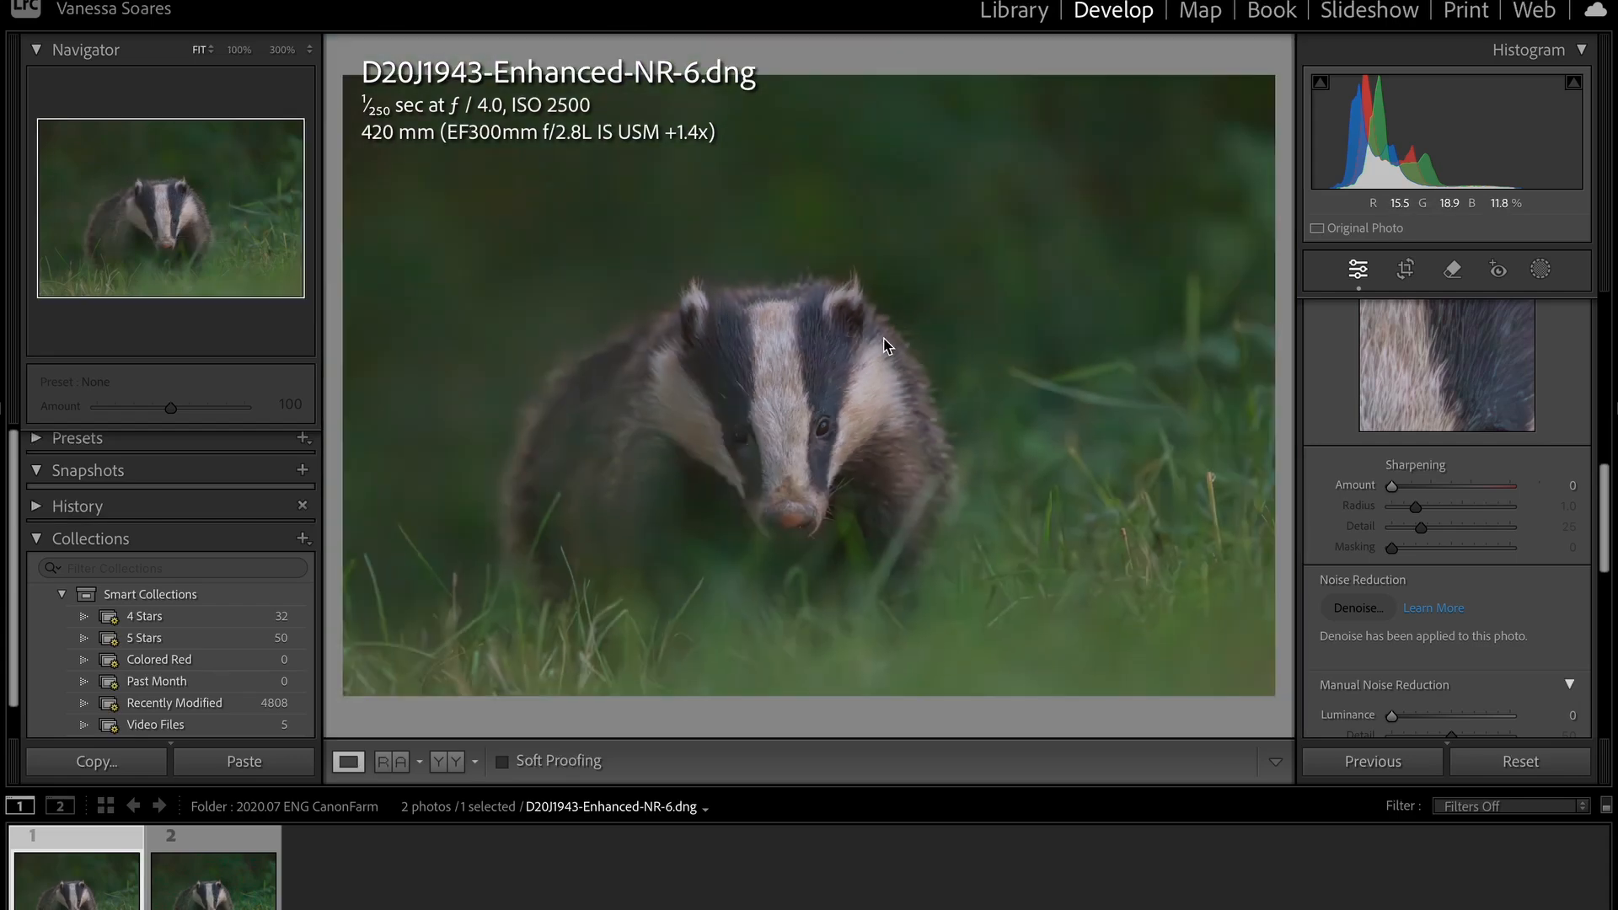
left_click(824, 386)
left_click_drag(704, 509, 731, 540)
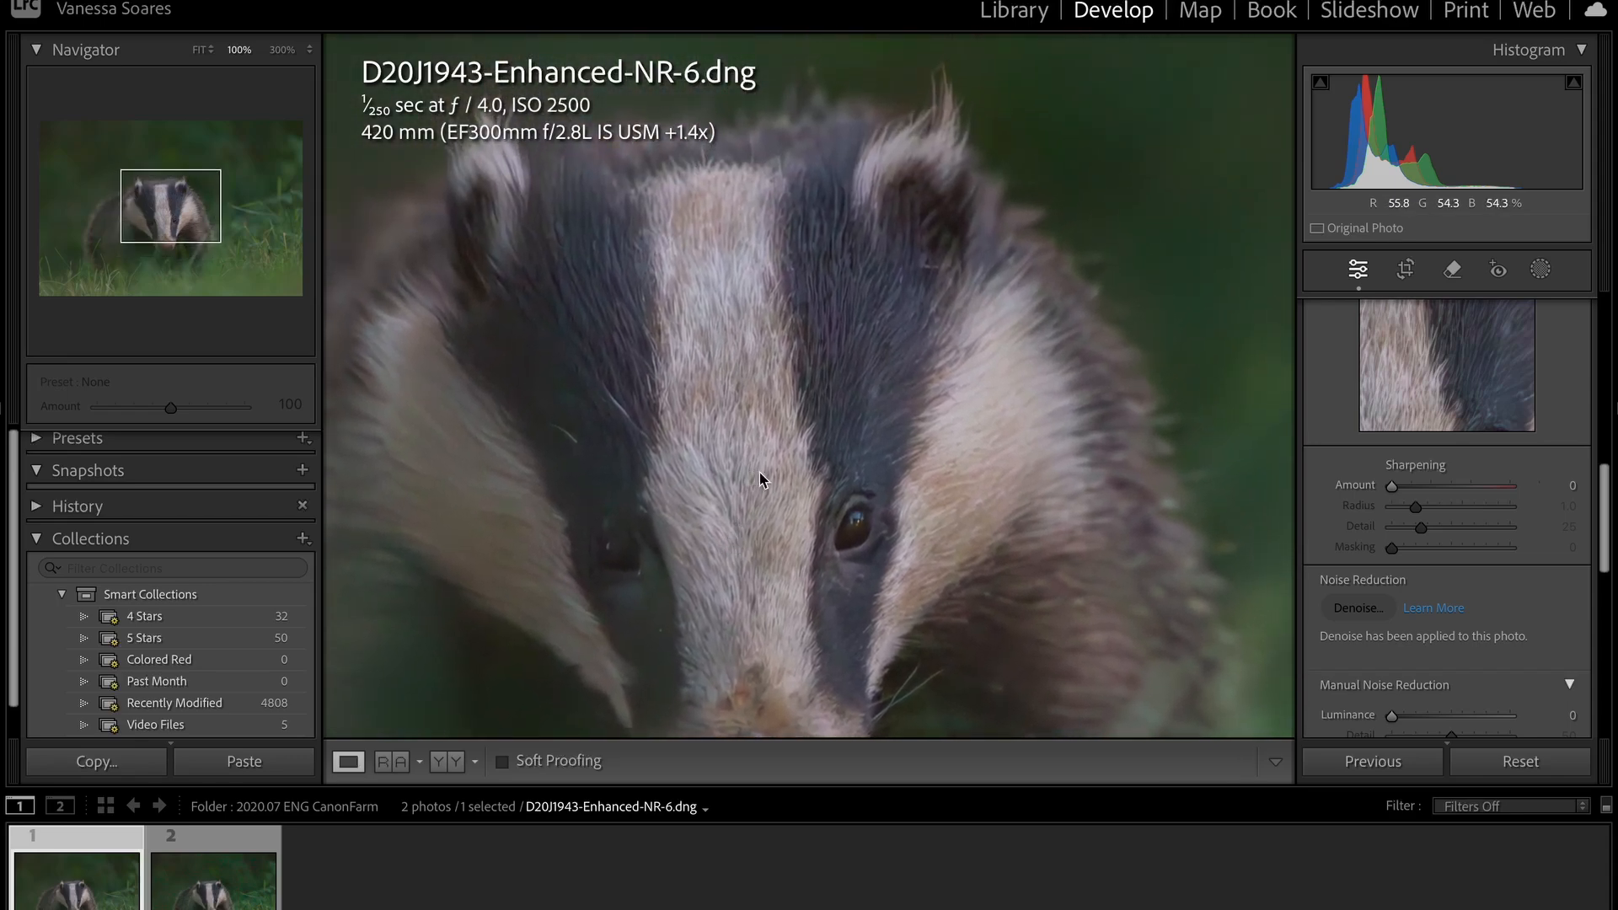
left_click_drag(848, 335, 825, 292)
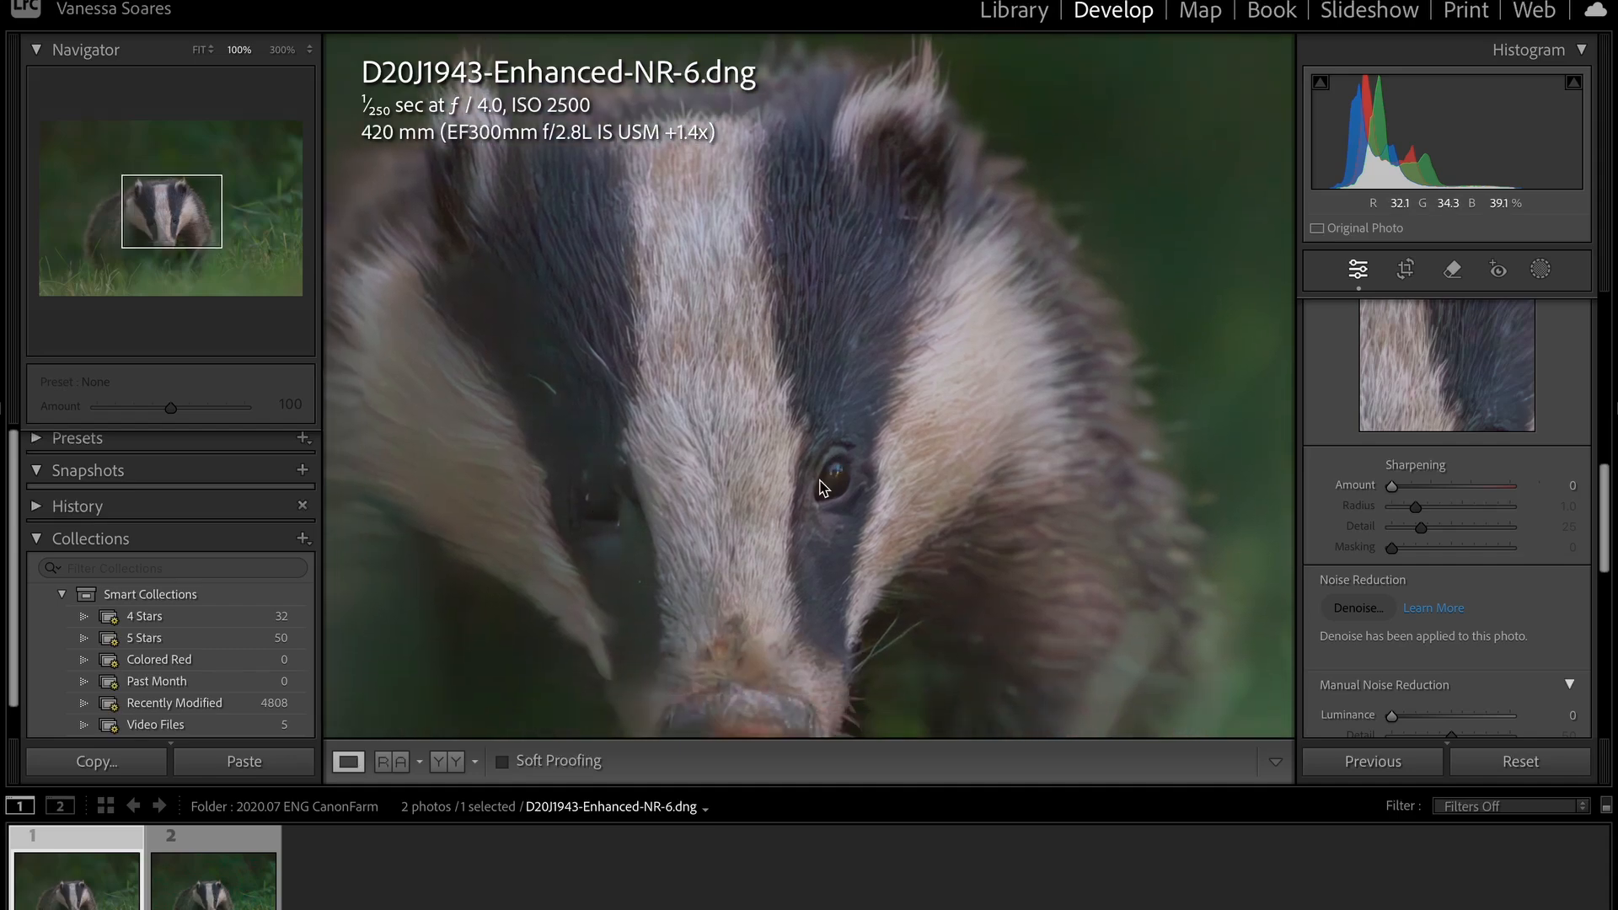
left_click(772, 465)
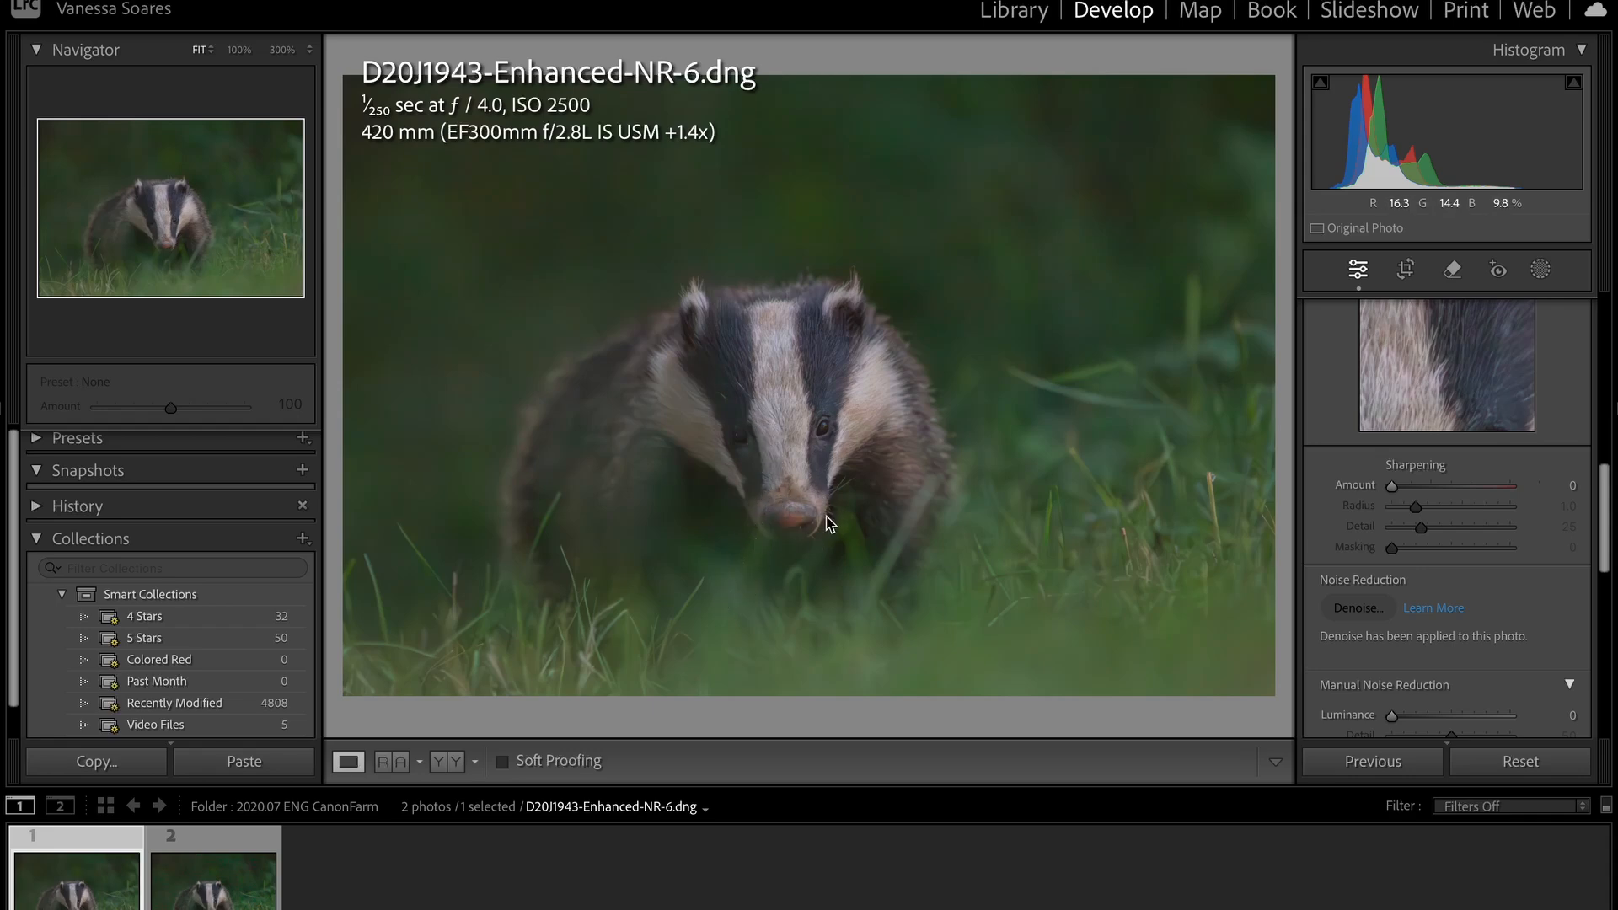
left_click(765, 478)
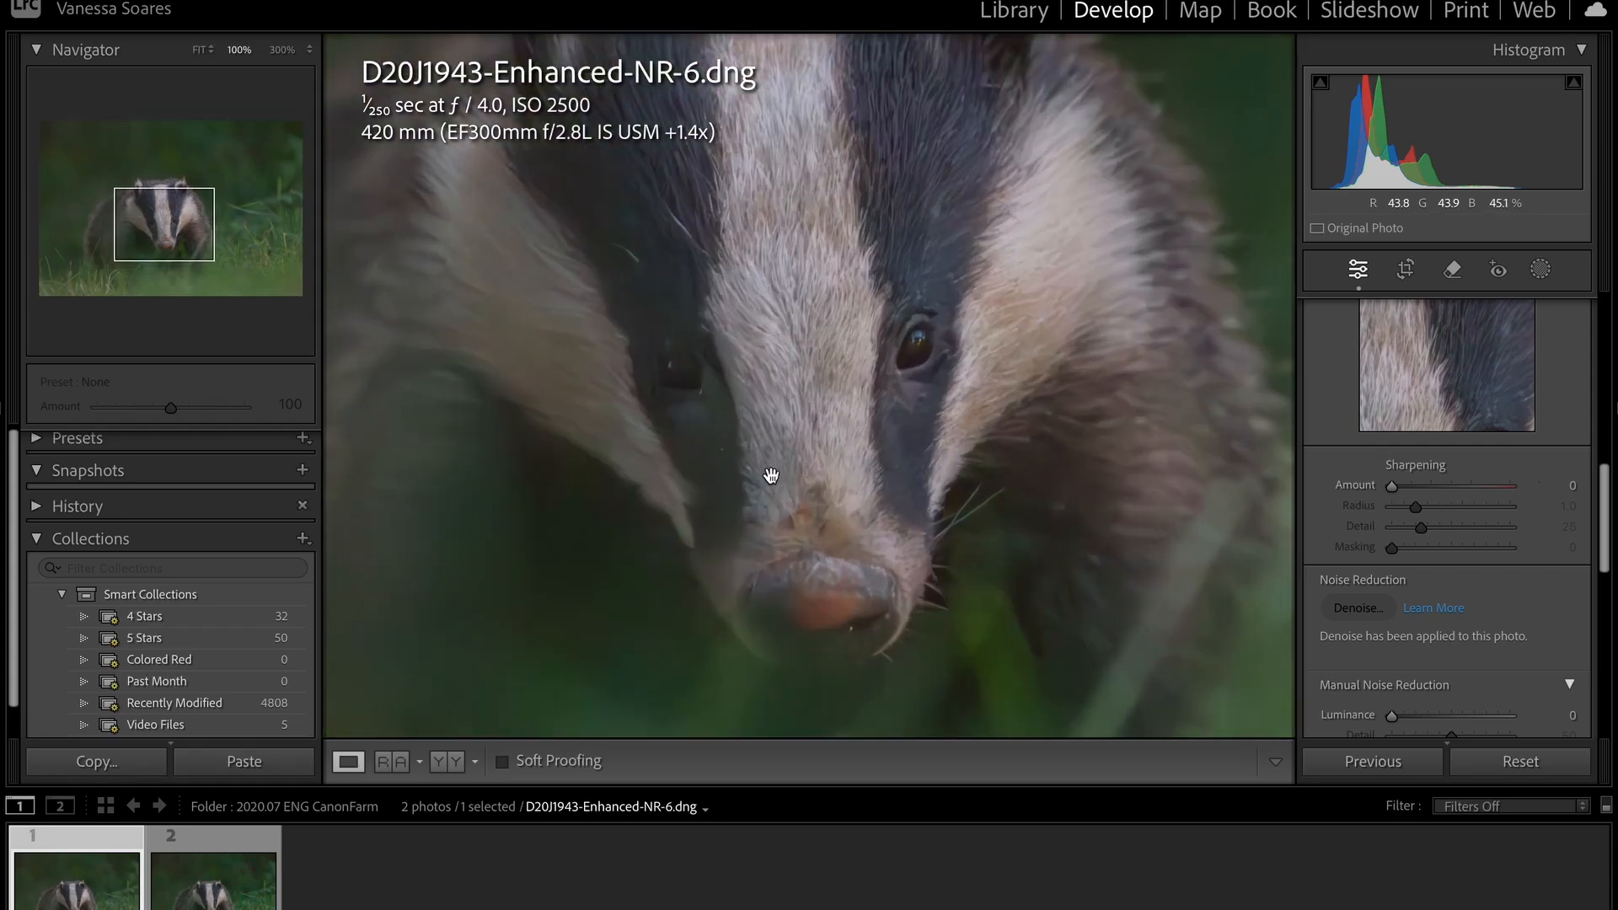
left_click(848, 402)
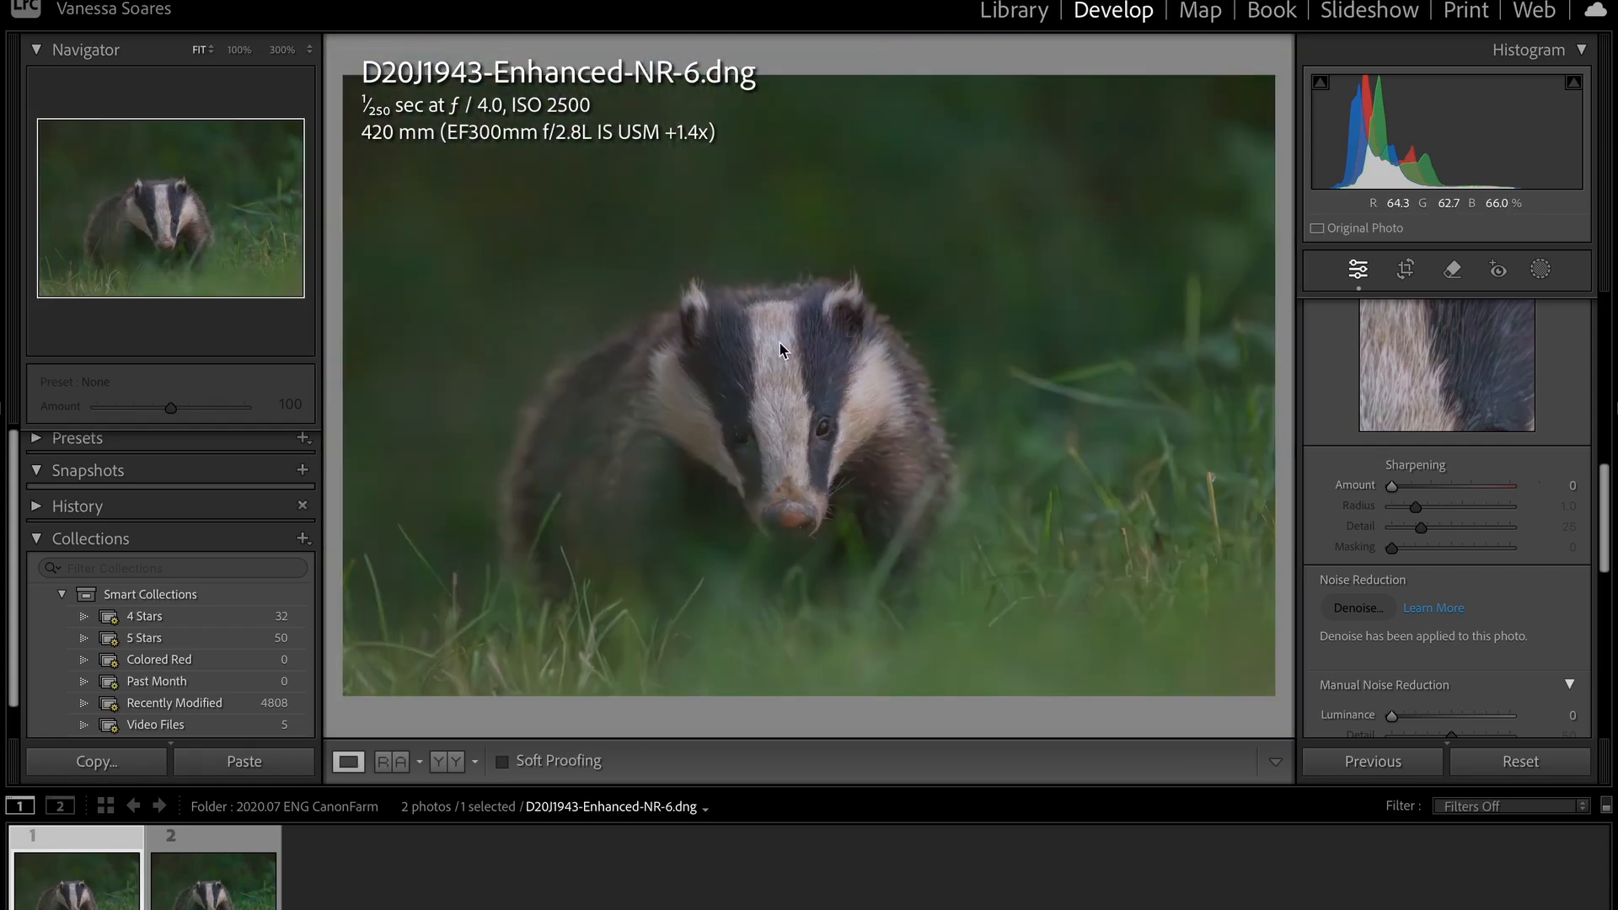
left_click(781, 436)
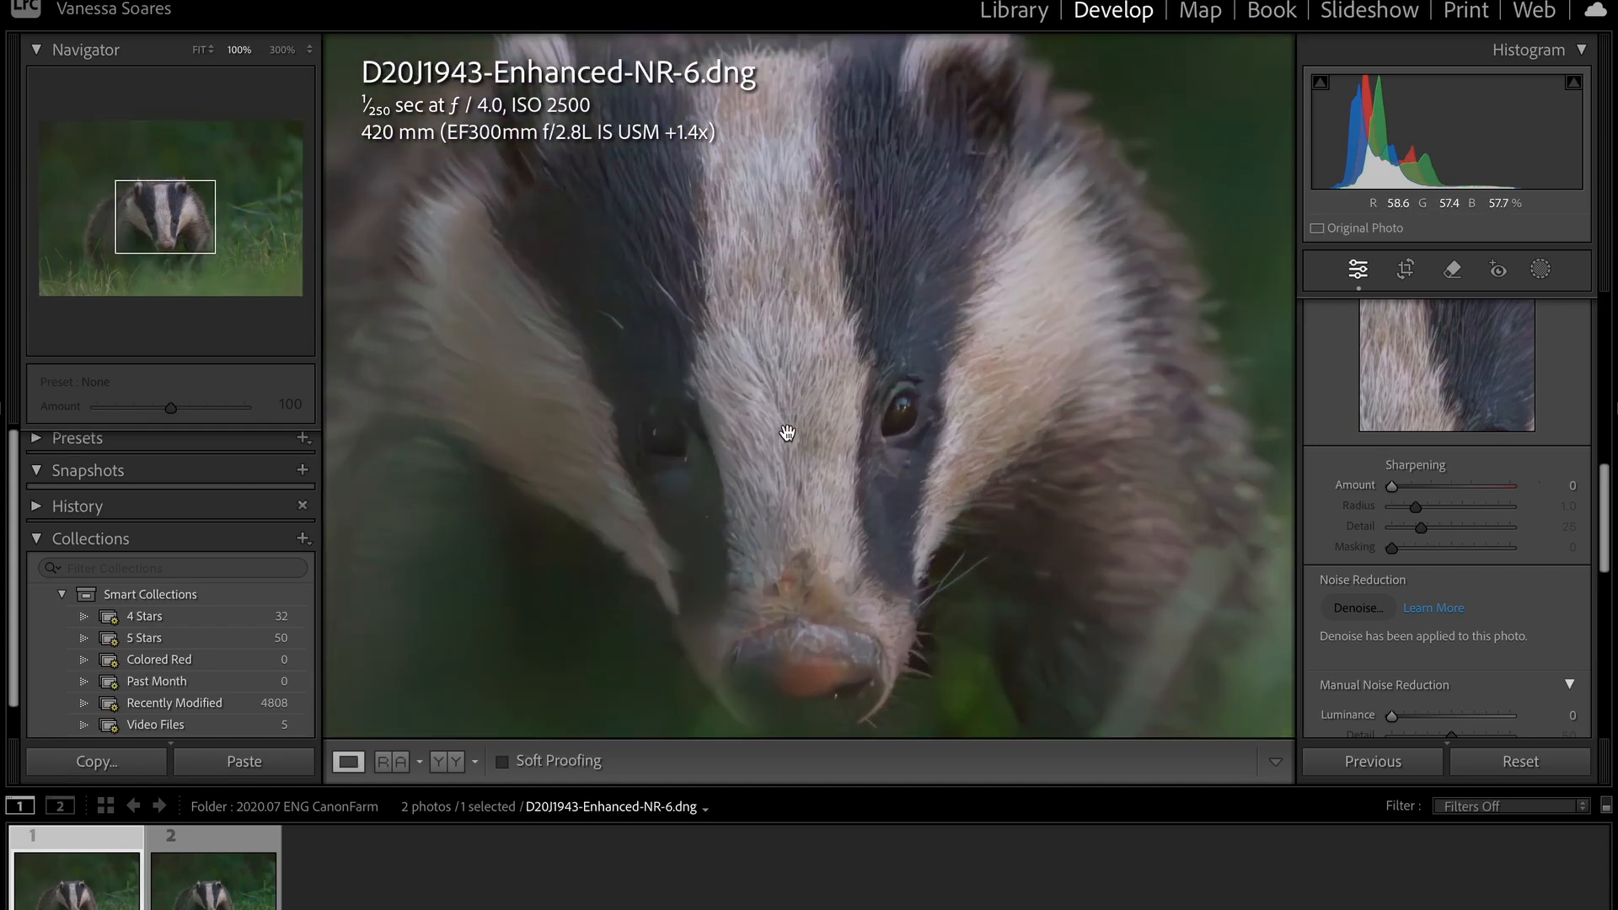
left_click(788, 433)
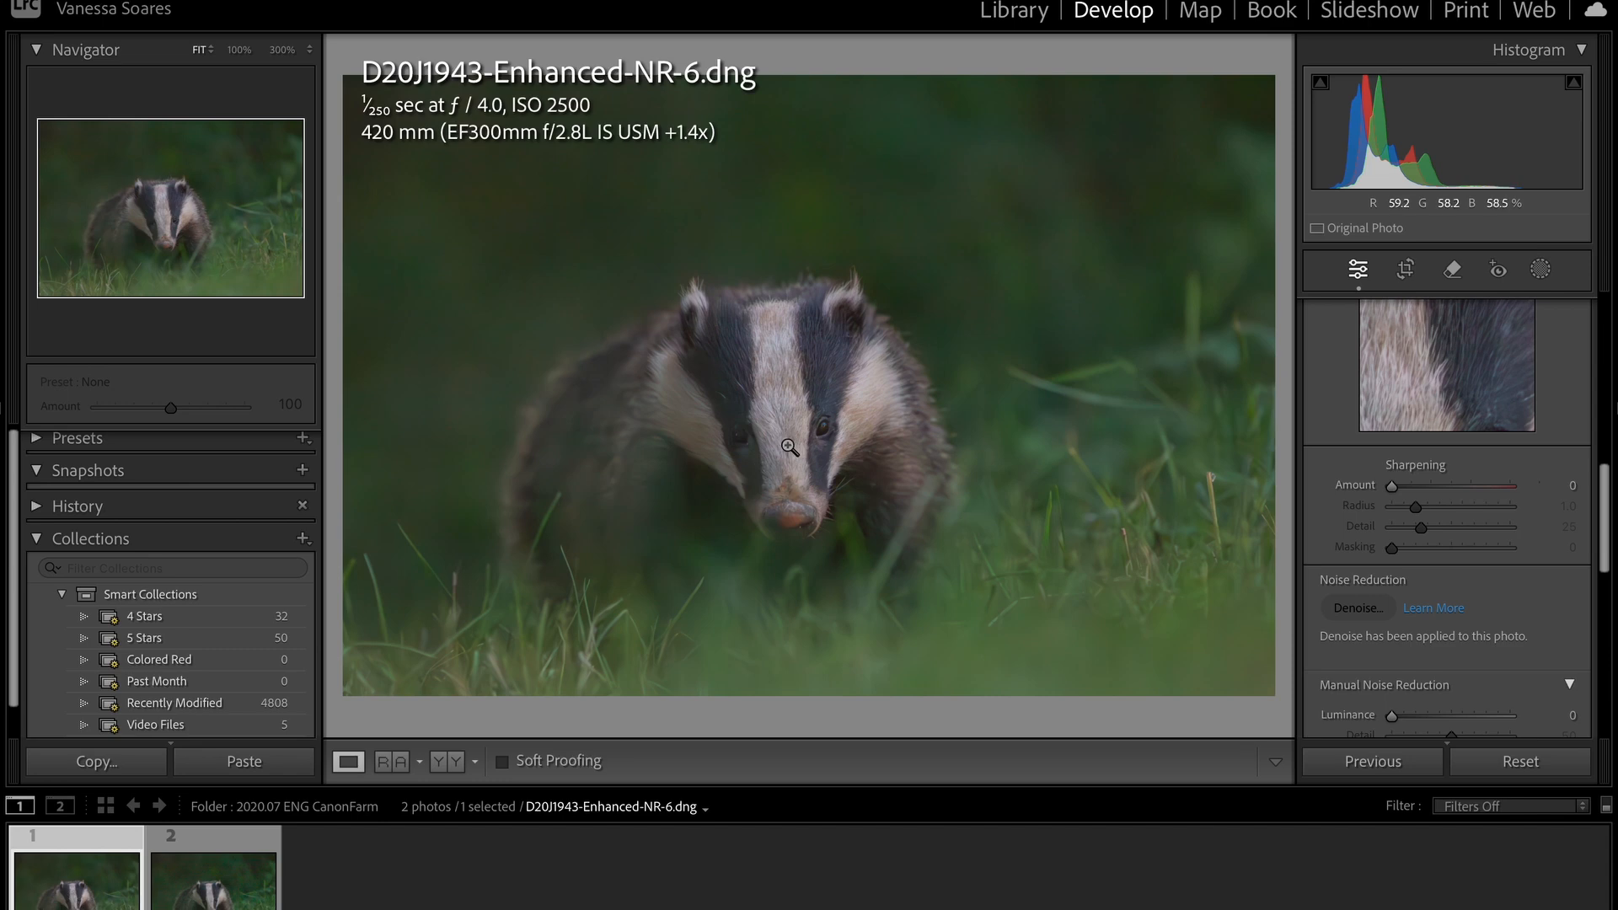
- Test Sharpening Amount at 135 and 108, inspect the fur above the eye at 300%, and settle on 75
left_click(788, 445)
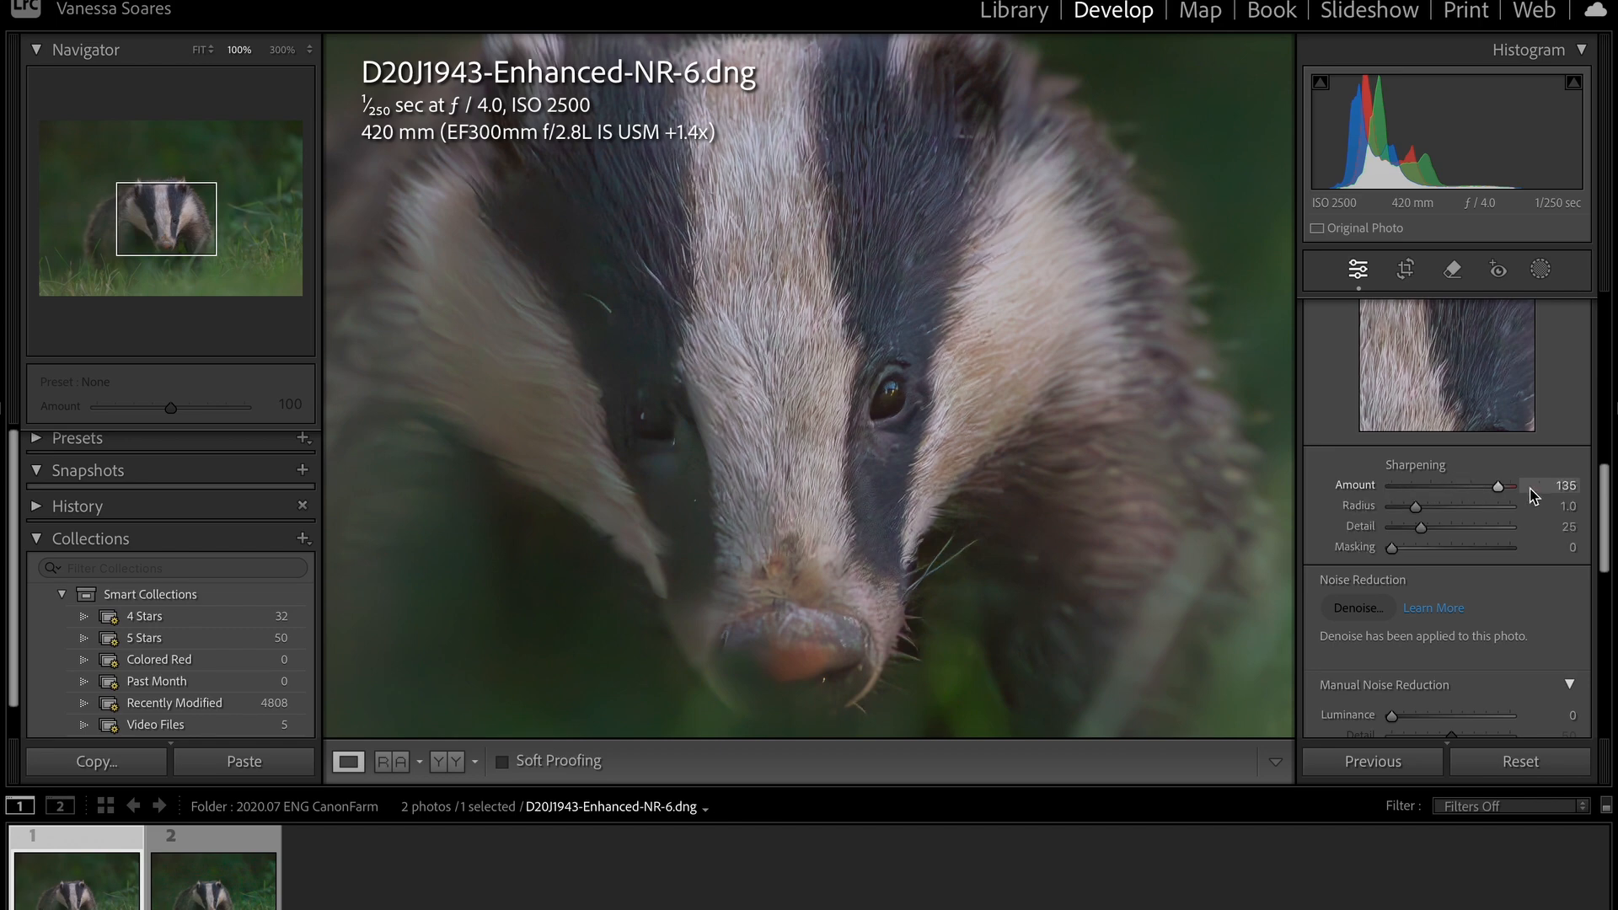
left_click_drag(1387, 495, 1478, 497)
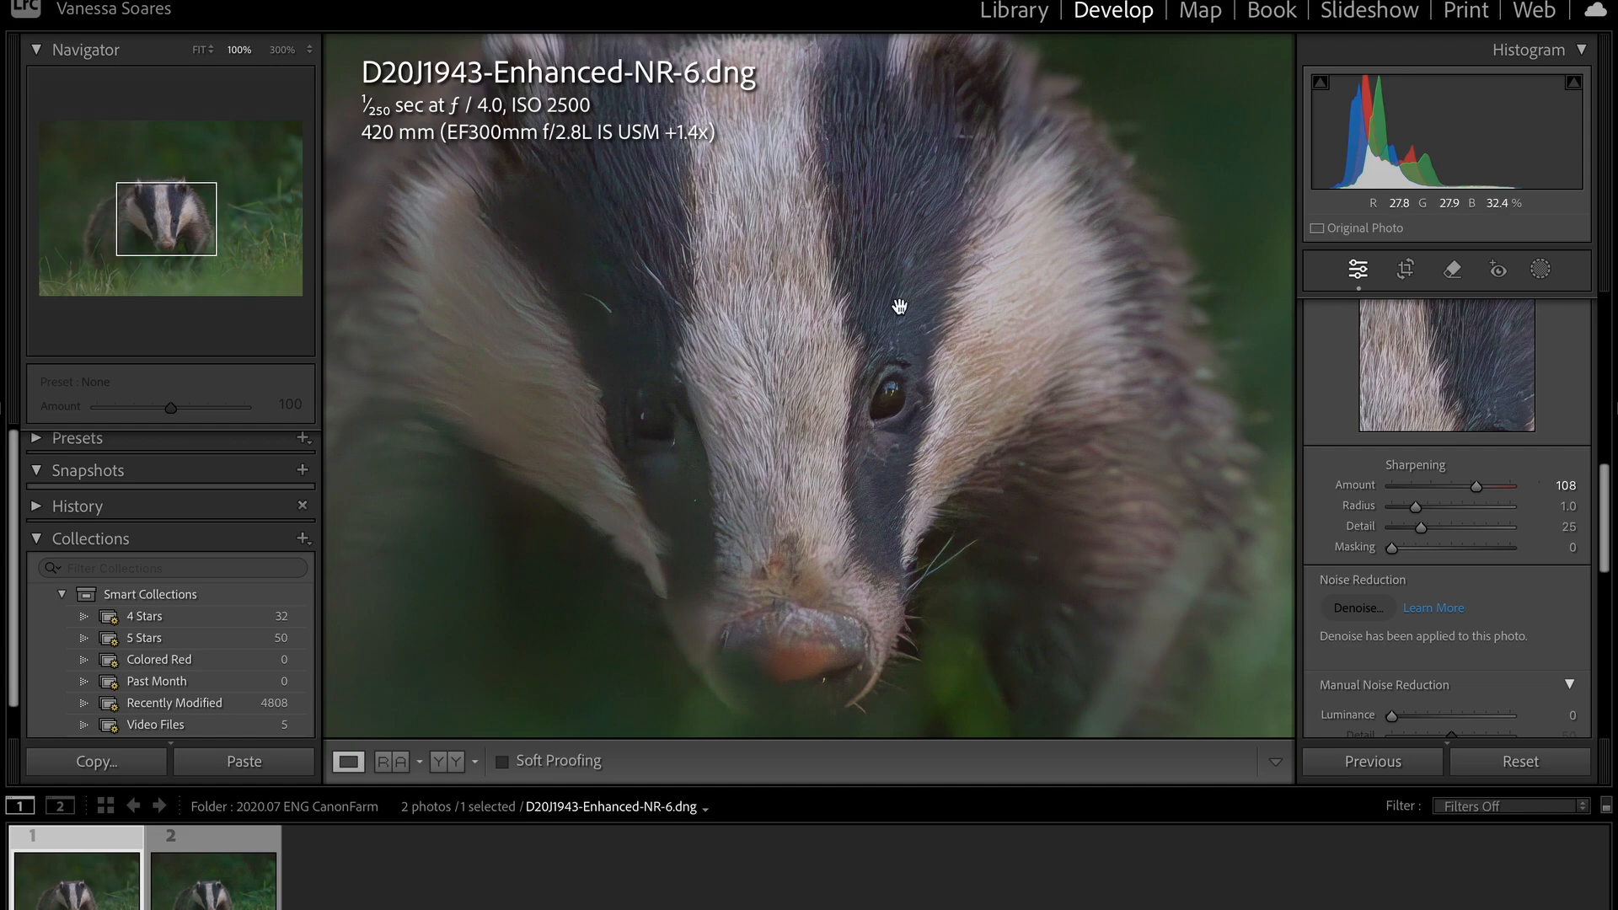
left_click(282, 49)
left_click_drag(961, 240, 690, 570)
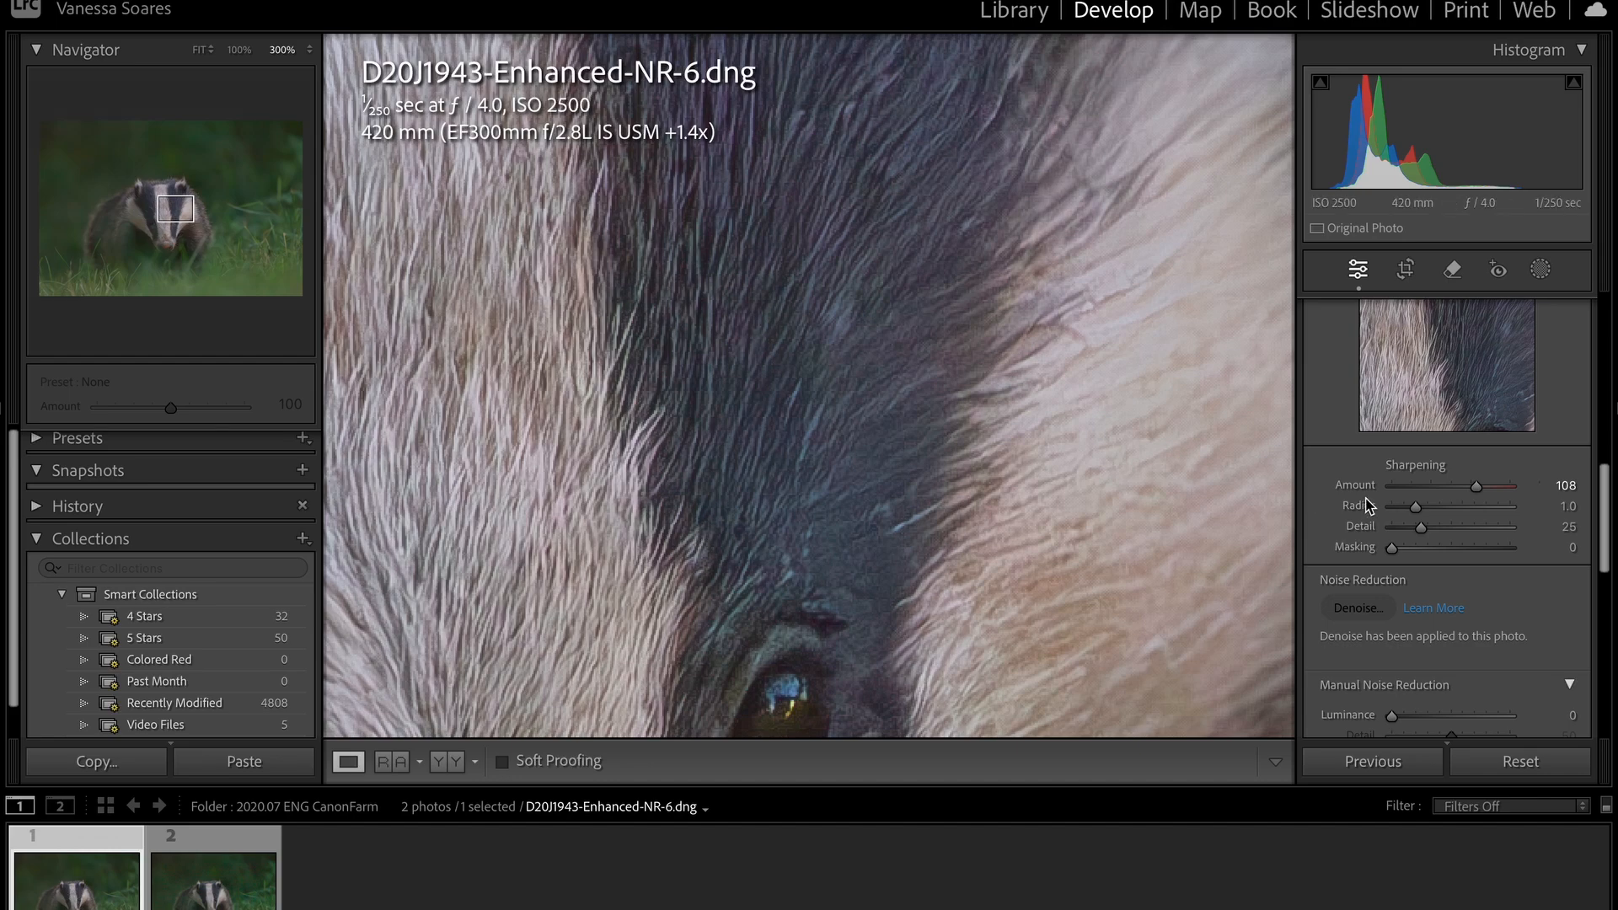
mouse_move(1477, 488)
left_mouse_down()
mouse_move(1358, 507)
mouse_move(1449, 504)
left_mouse_up()
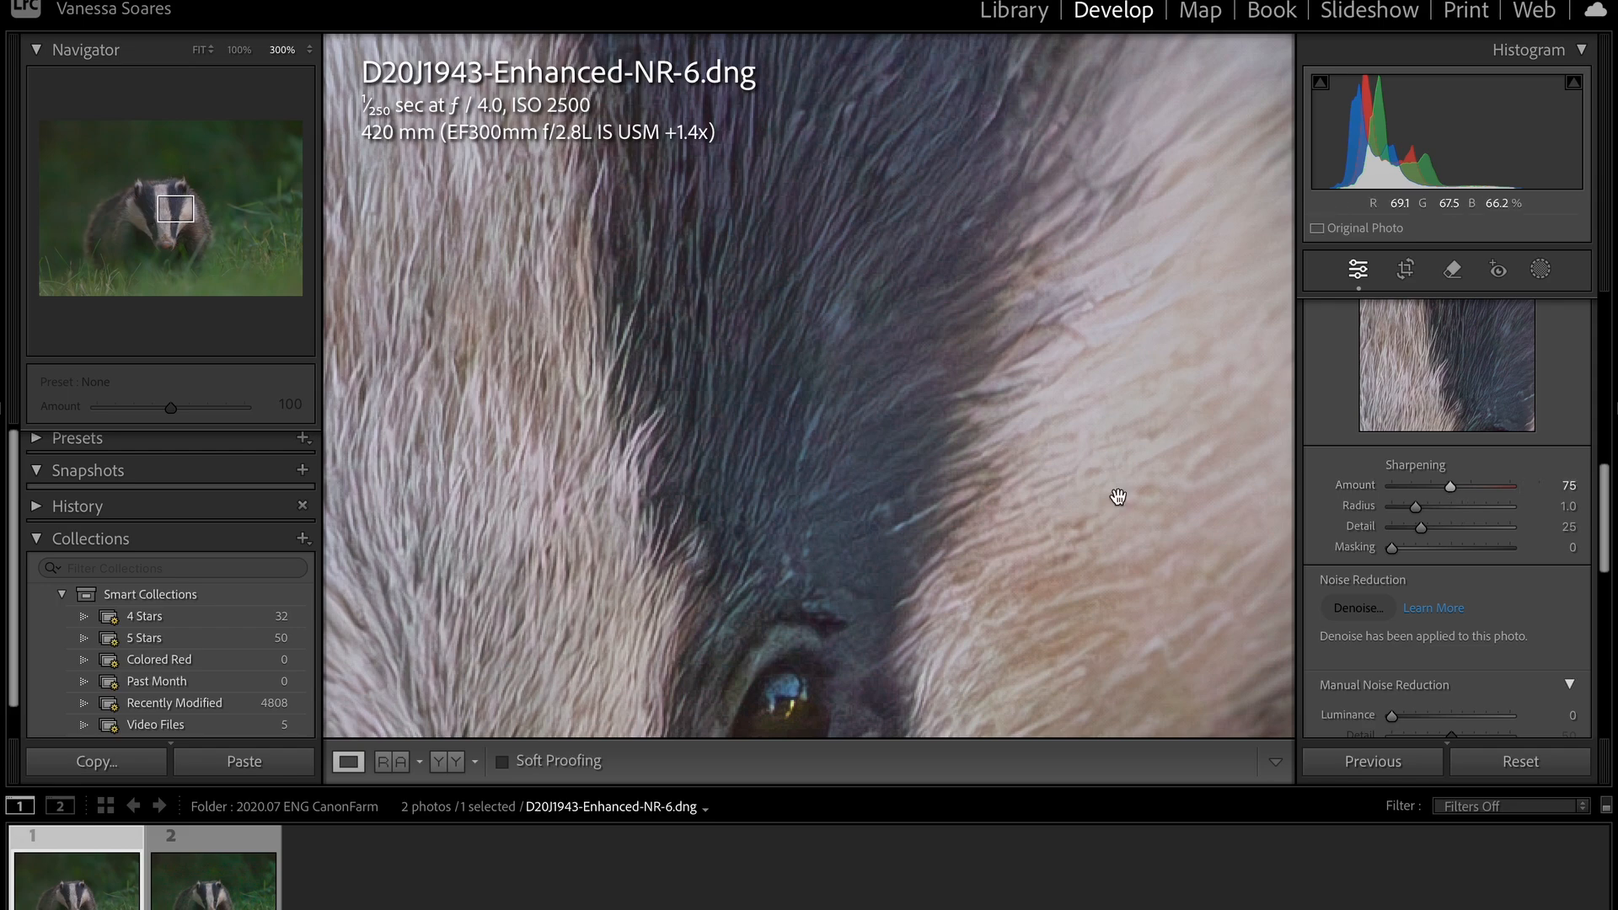
left_click(969, 468)
left_click(969, 468)
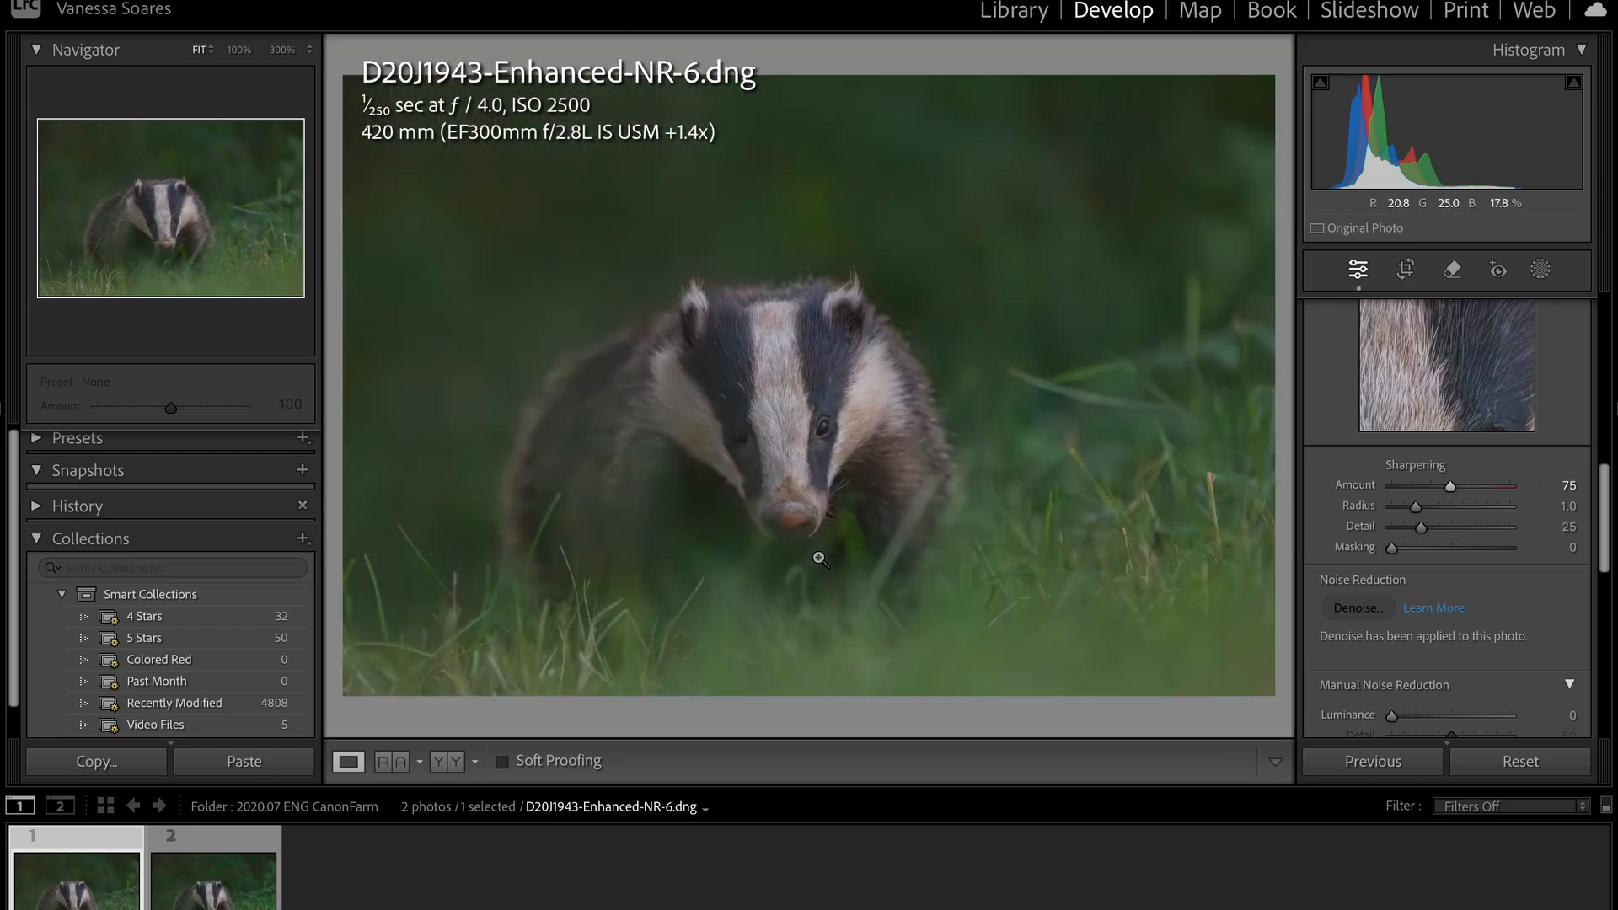